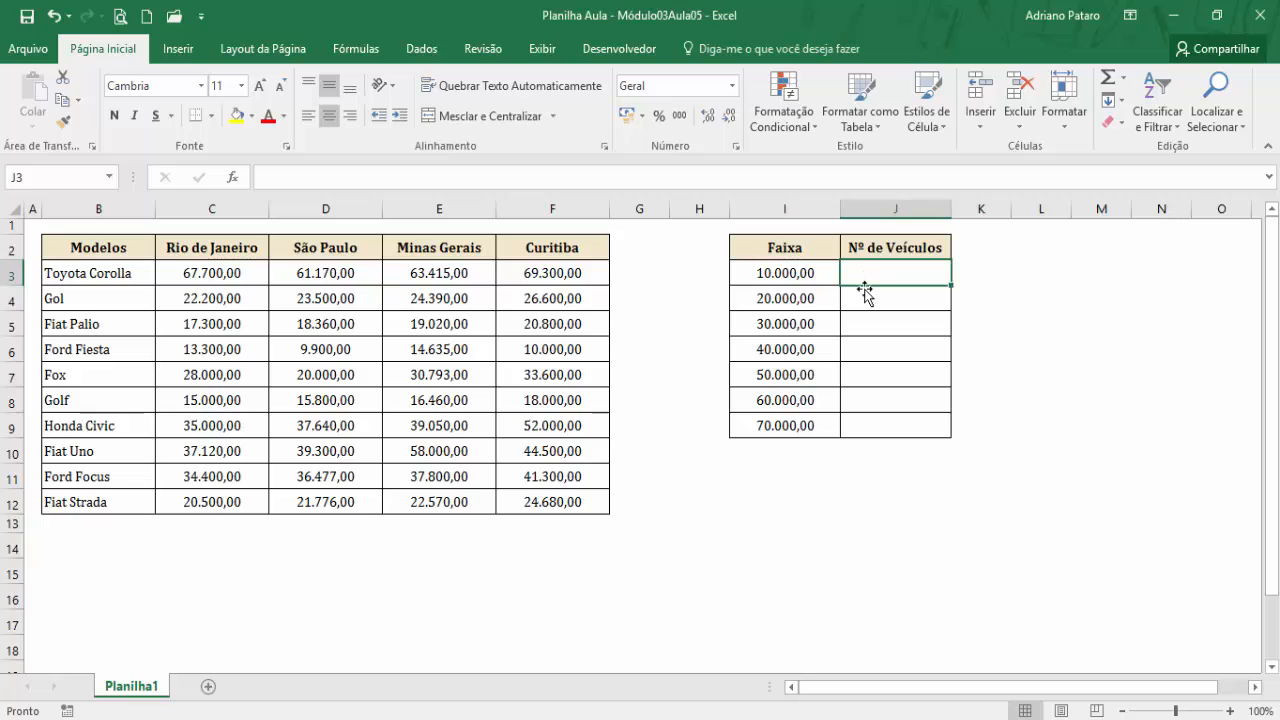
# Examine the Faixa price limits in I3:I9, the empty Nº de Veículos column and the vehicle prices in C3:F12
pyautogui.click(863, 290)
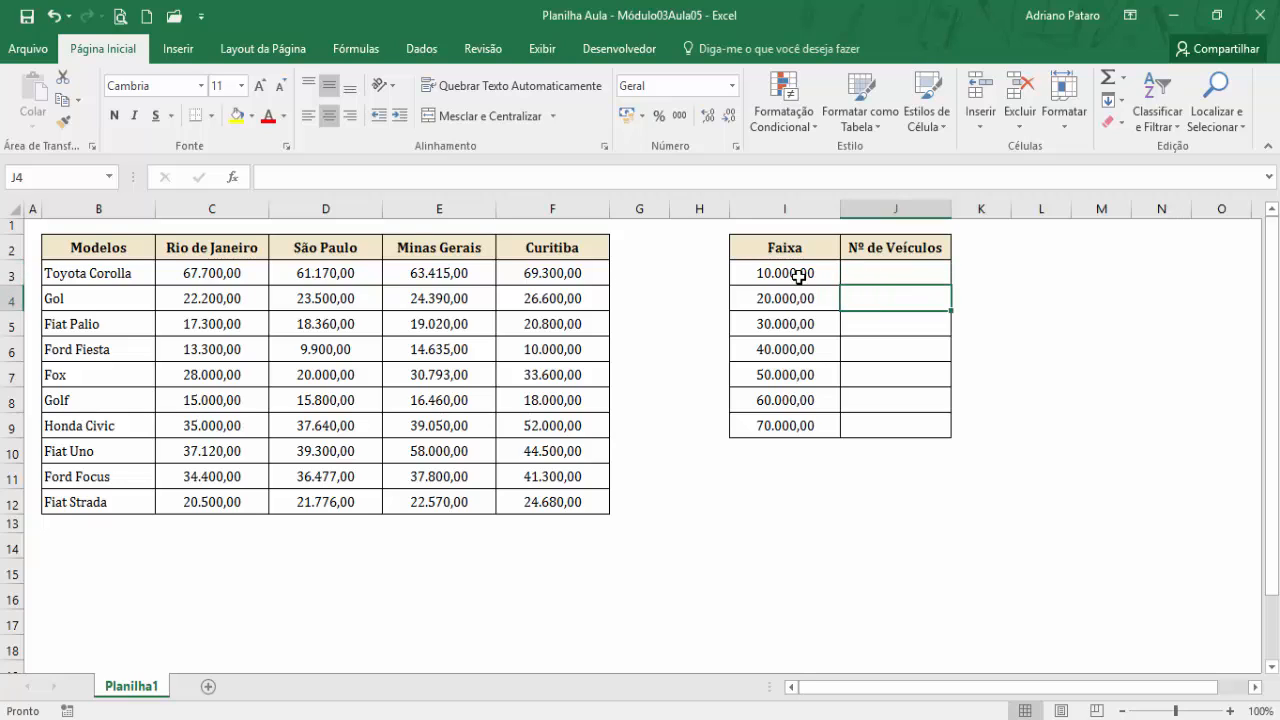
pyautogui.click(792, 298)
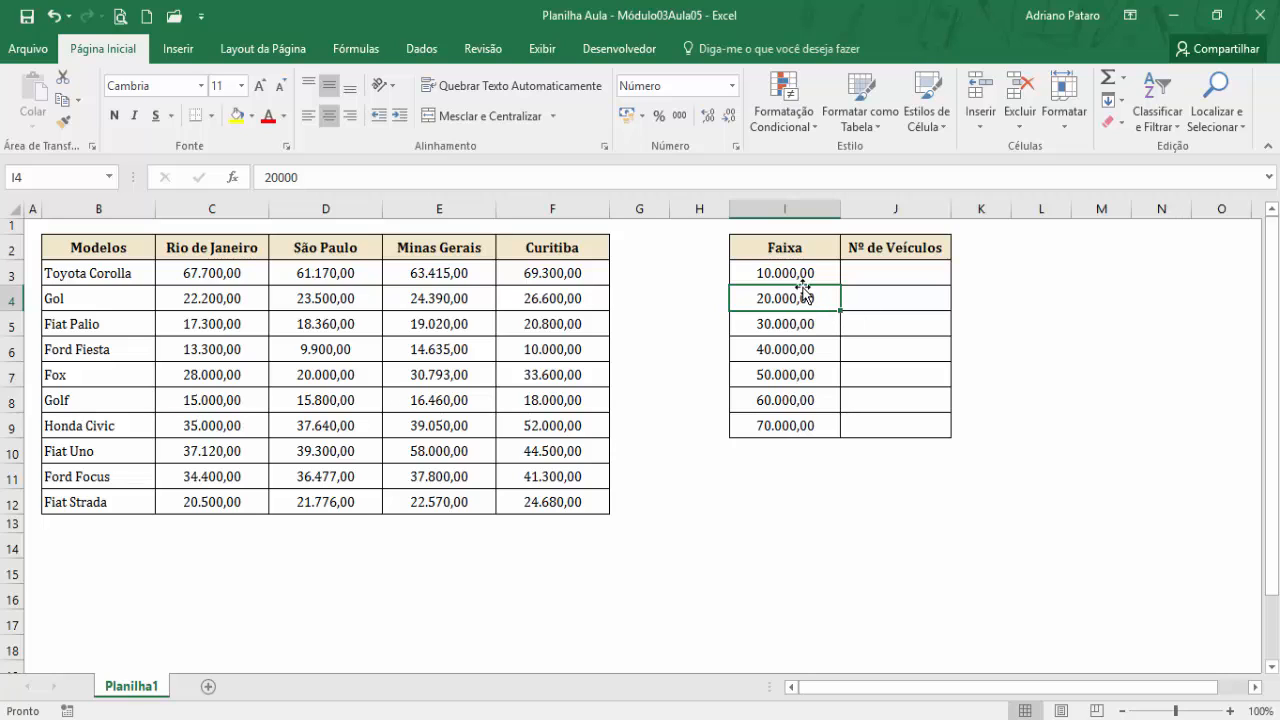
pyautogui.click(800, 323)
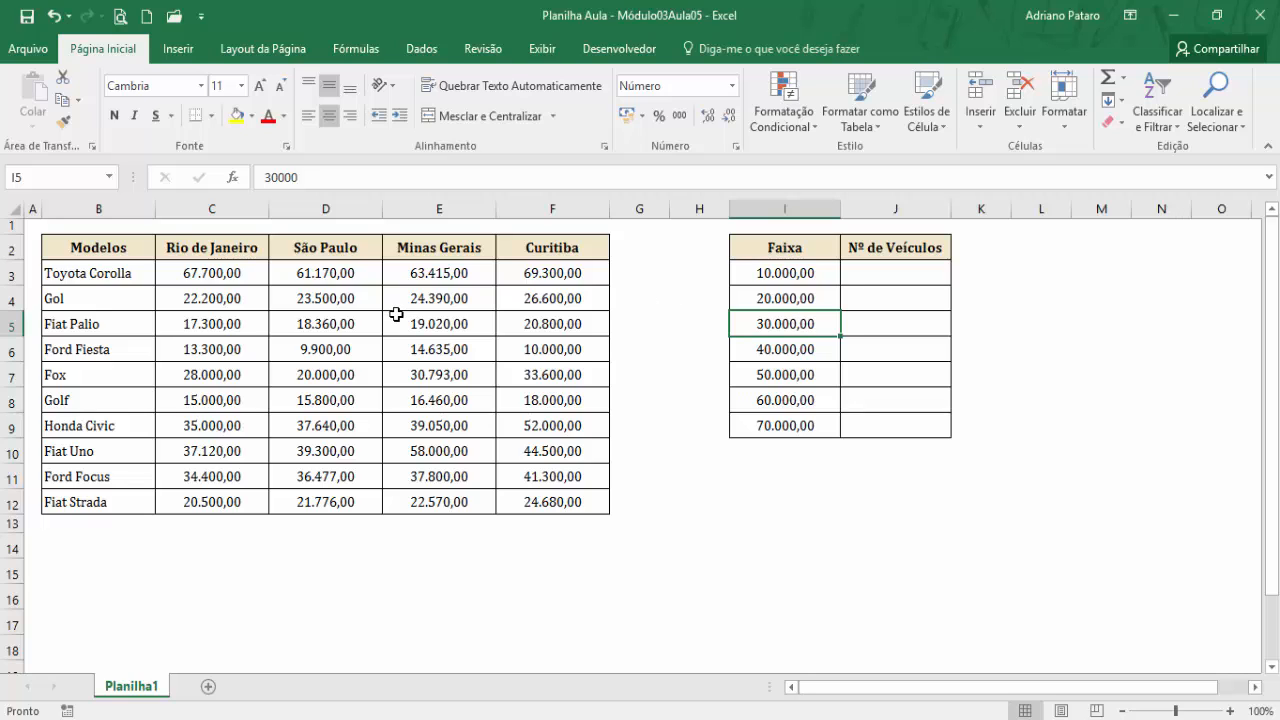
pyautogui.moveTo(781, 247); pyautogui.dragTo(876, 403)
pyautogui.moveTo(803, 272); pyautogui.dragTo(795, 421)
pyautogui.moveTo(897, 278); pyautogui.dragTo(884, 423)
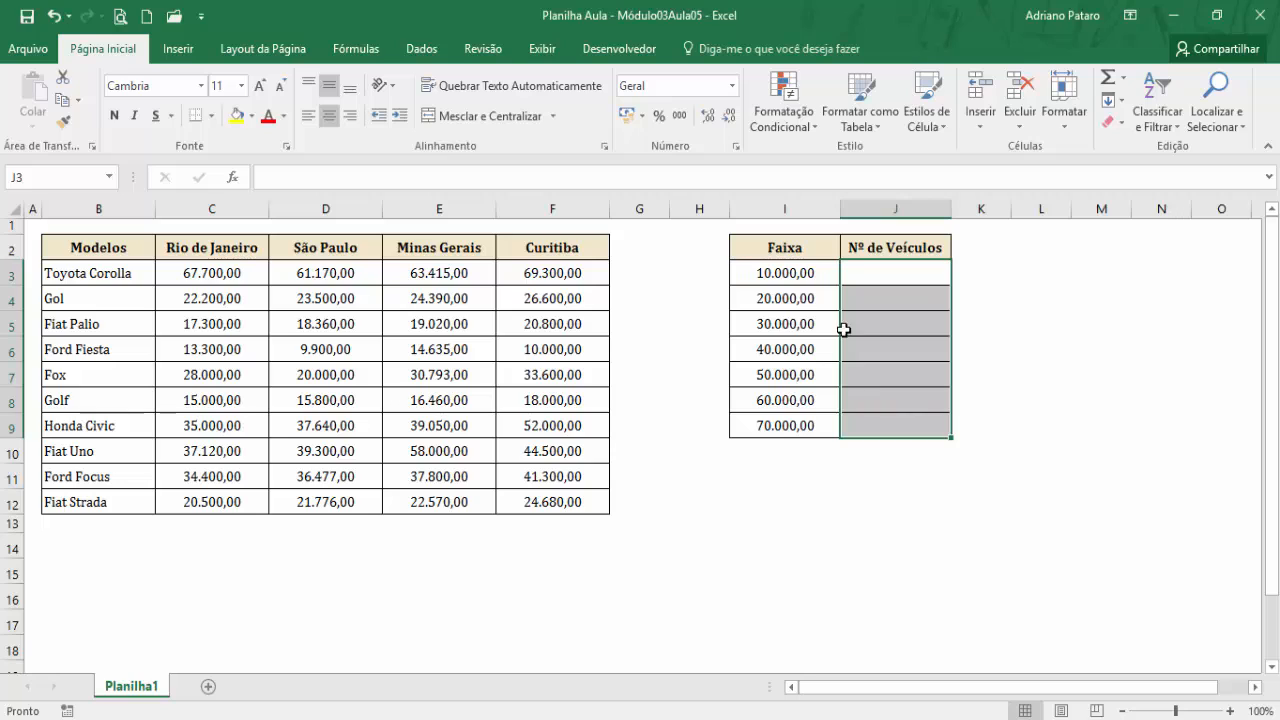
pyautogui.click(806, 275)
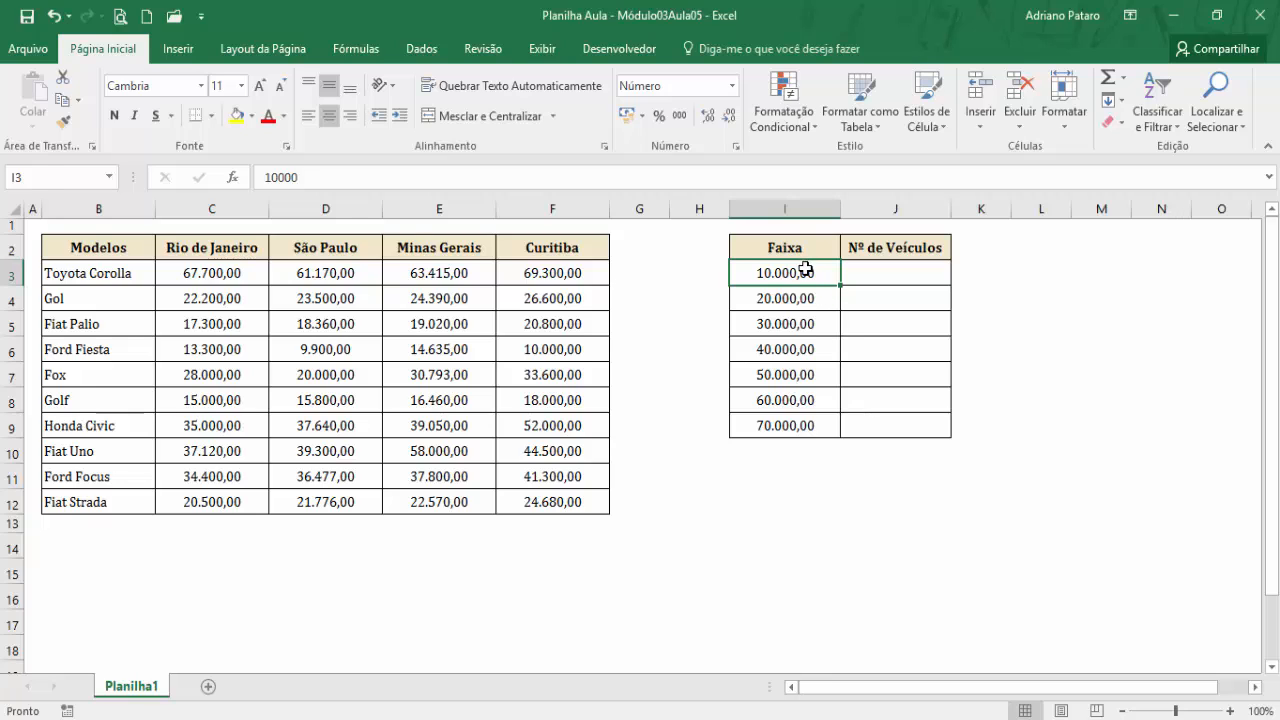
pyautogui.moveTo(806, 268); pyautogui.dragTo(803, 416)
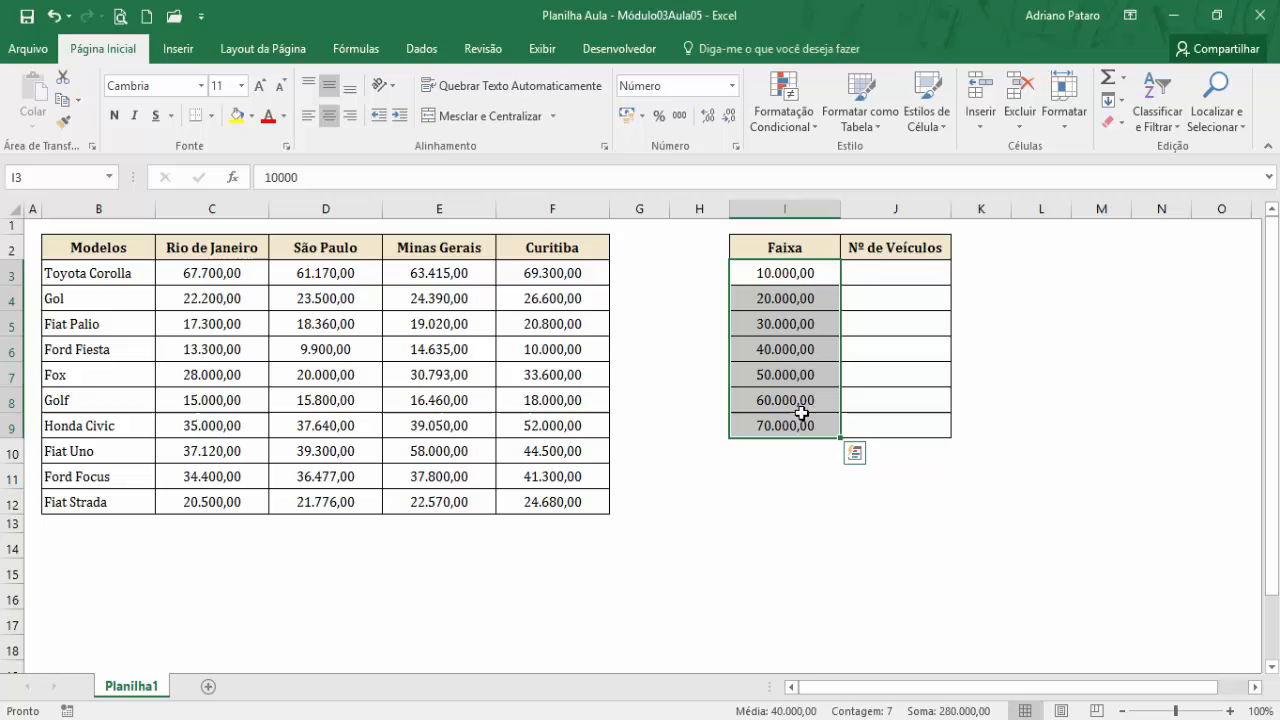
pyautogui.click(789, 282)
pyautogui.click(791, 298)
pyautogui.click(791, 284)
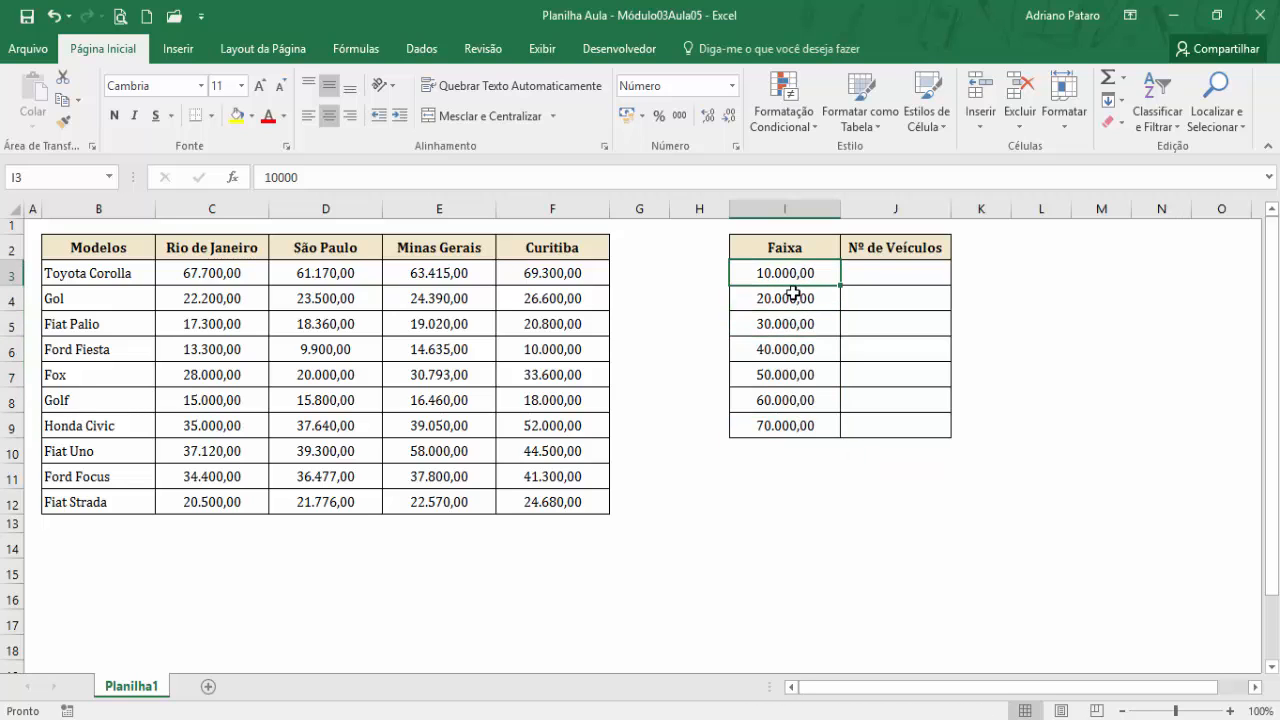
pyautogui.click(792, 290)
pyautogui.click(793, 283)
pyautogui.moveTo(793, 283); pyautogui.dragTo(790, 424)
pyautogui.click(789, 276)
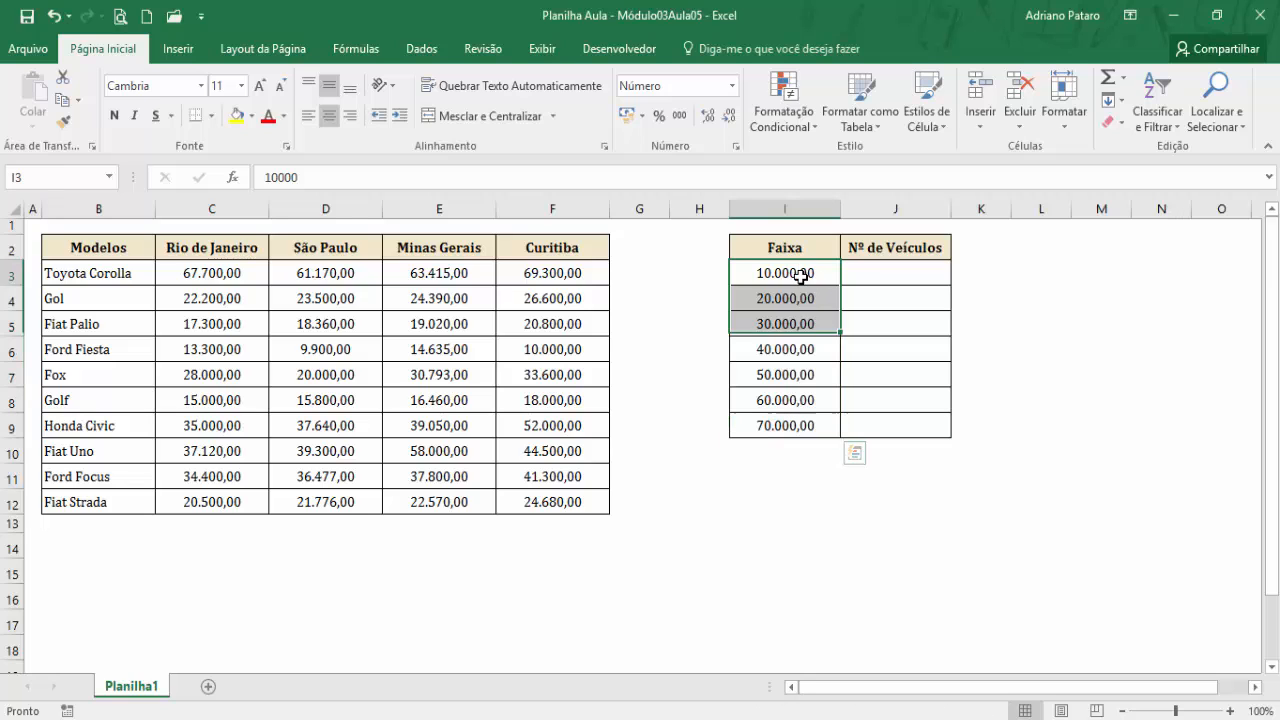
pyautogui.click(788, 274)
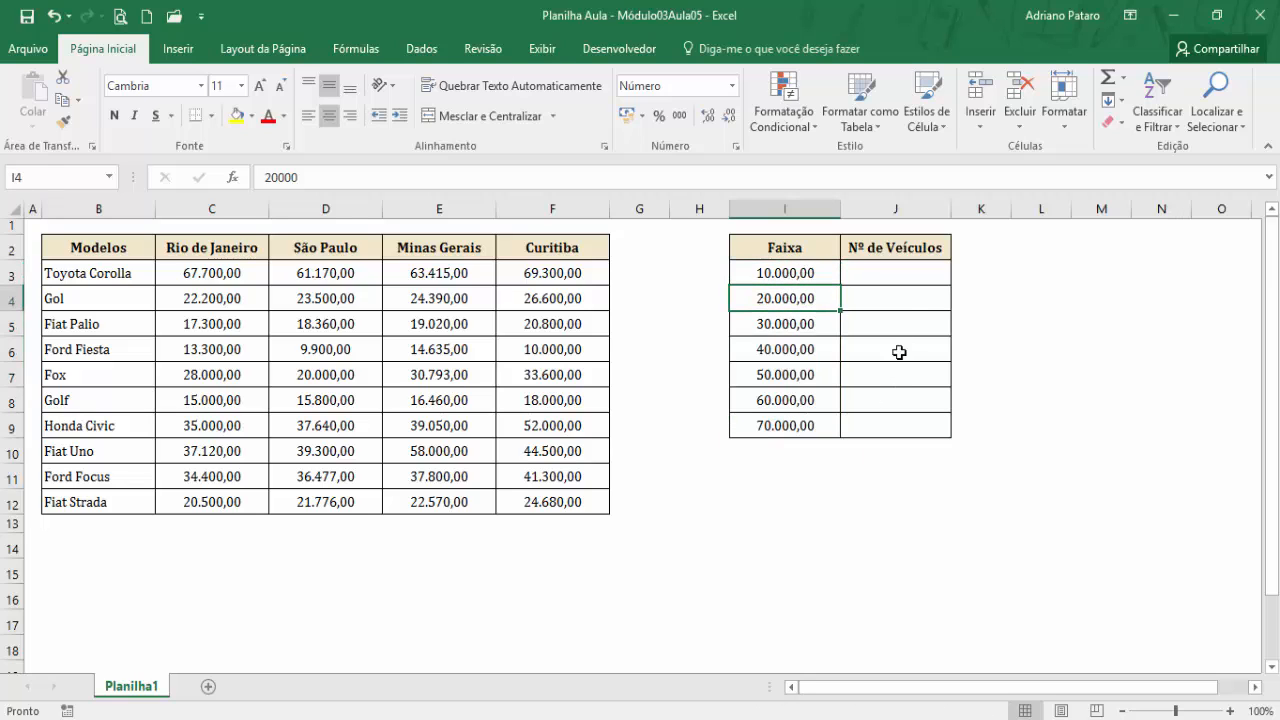
pyautogui.click(904, 274)
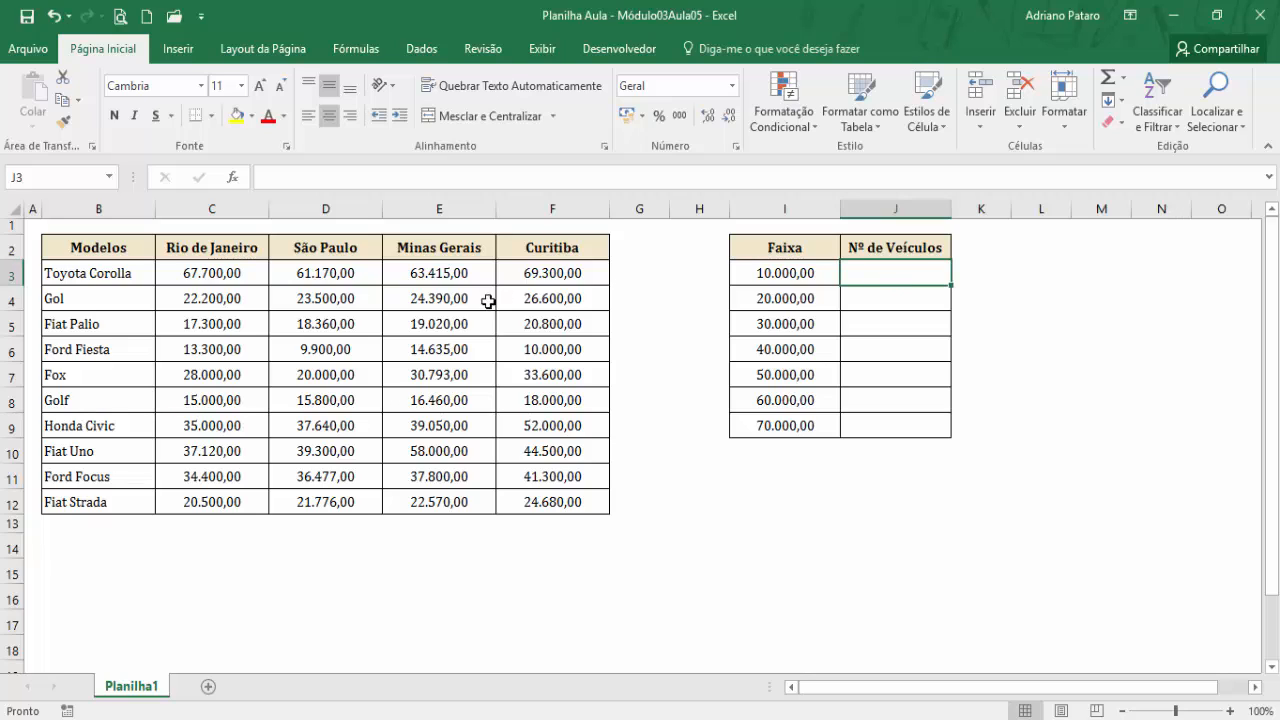
pyautogui.click(232, 272)
pyautogui.moveTo(215, 274); pyautogui.dragTo(526, 500)
pyautogui.click(769, 275)
pyautogui.moveTo(769, 275); pyautogui.dragTo(771, 423)
# Select J3:J9 under Nº de Veículos and insert the statistical function FREQÜÊNCIA
pyautogui.click(889, 273)
pyautogui.moveTo(889, 273); pyautogui.dragTo(891, 424)
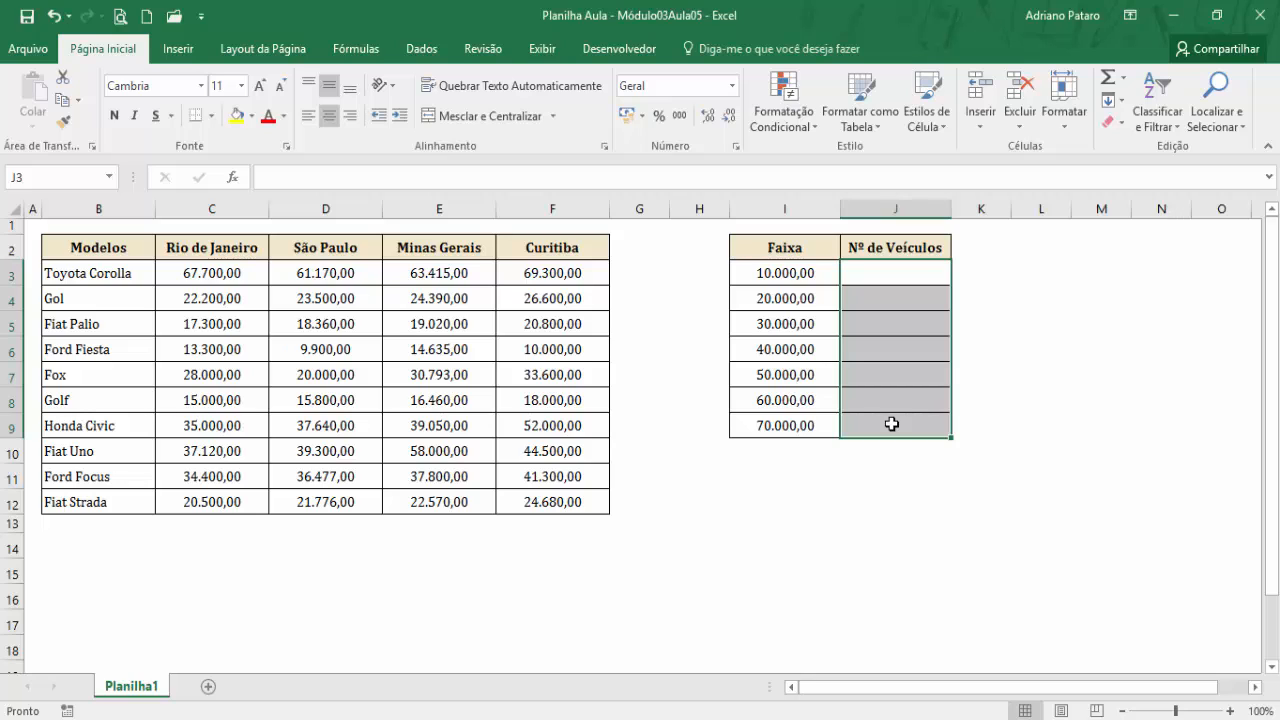
pyautogui.moveTo(900, 273); pyautogui.dragTo(899, 425)
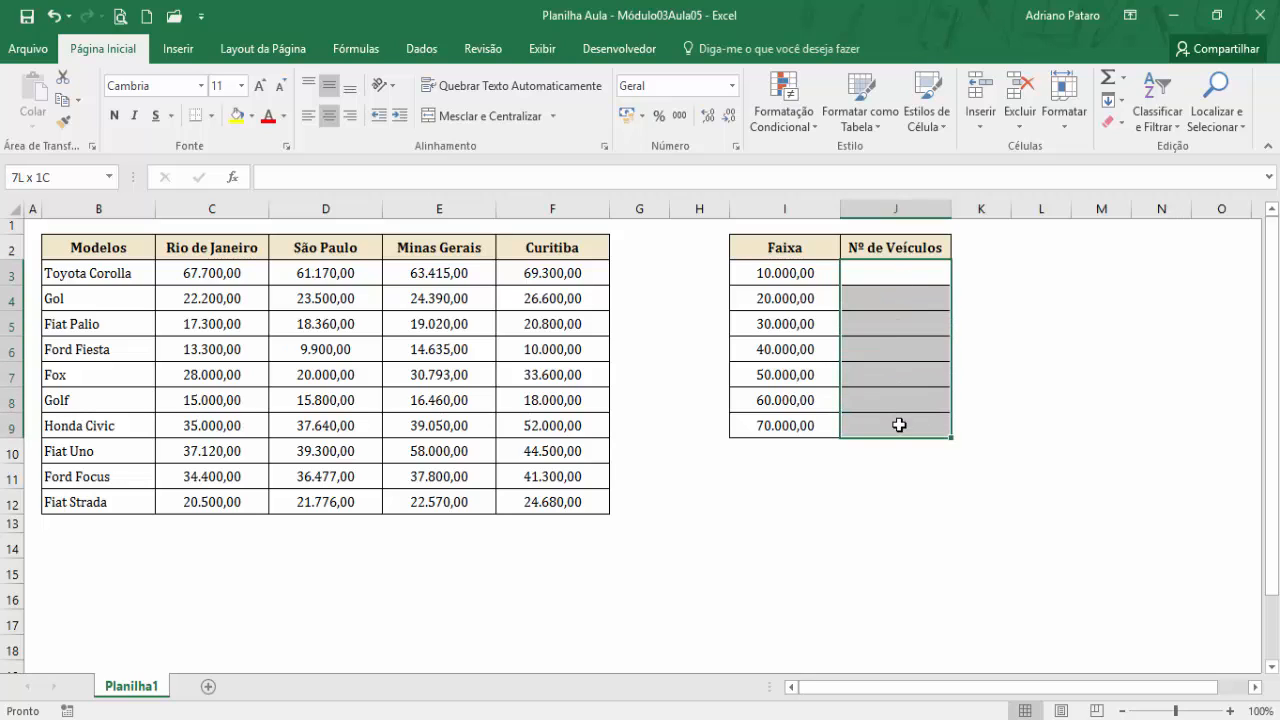
pyautogui.click(356, 48)
pyautogui.click(548, 125)
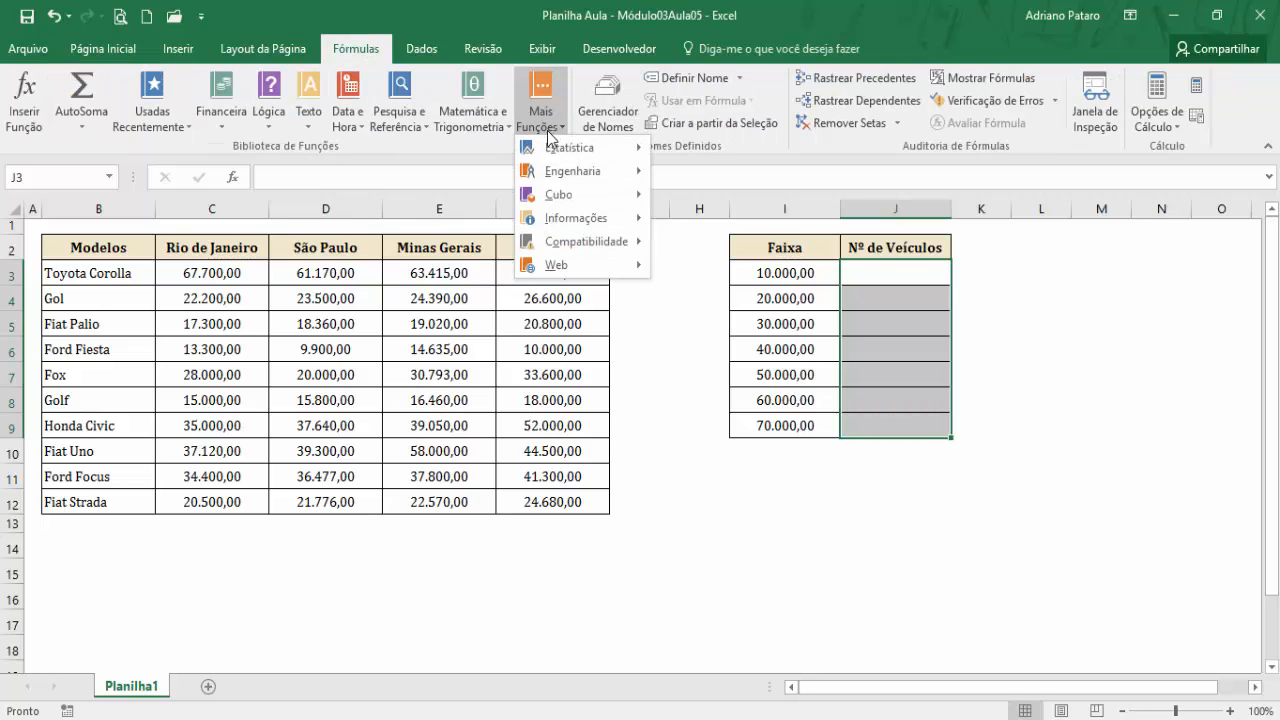
pyautogui.moveTo(623, 152)
pyautogui.scroll(-2, 775, 300)
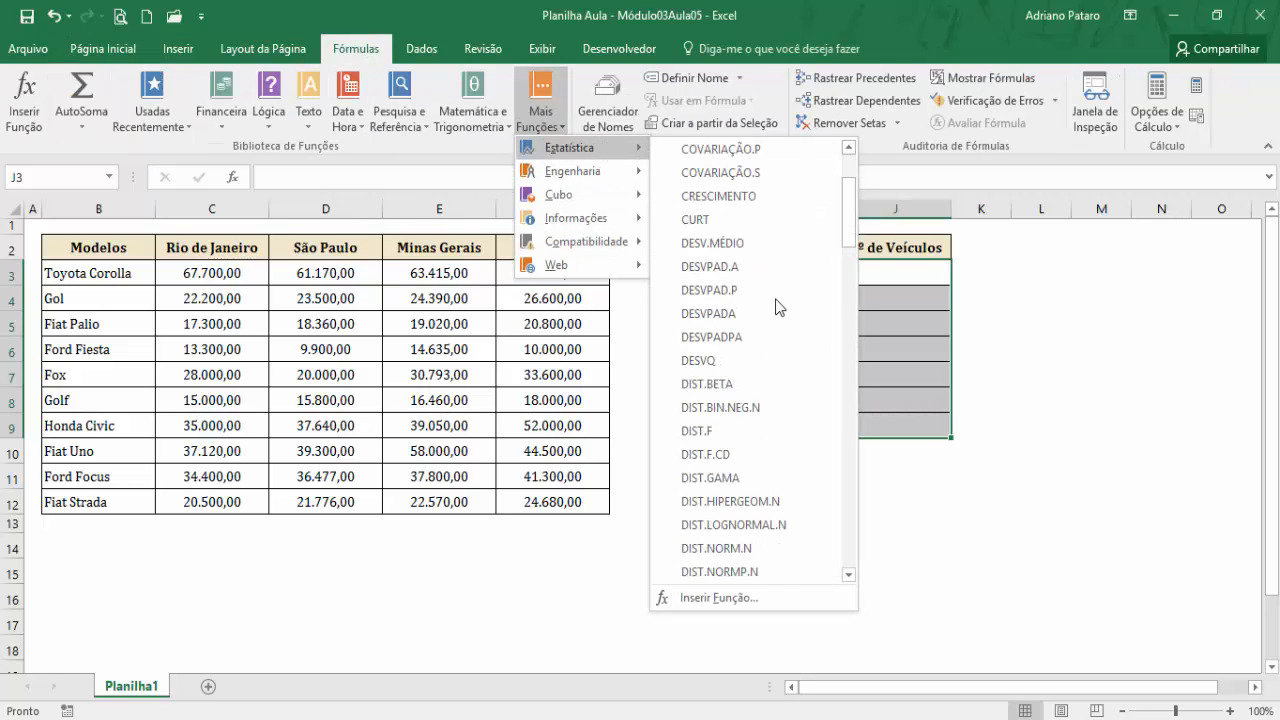
pyautogui.scroll(-7, 777, 306)
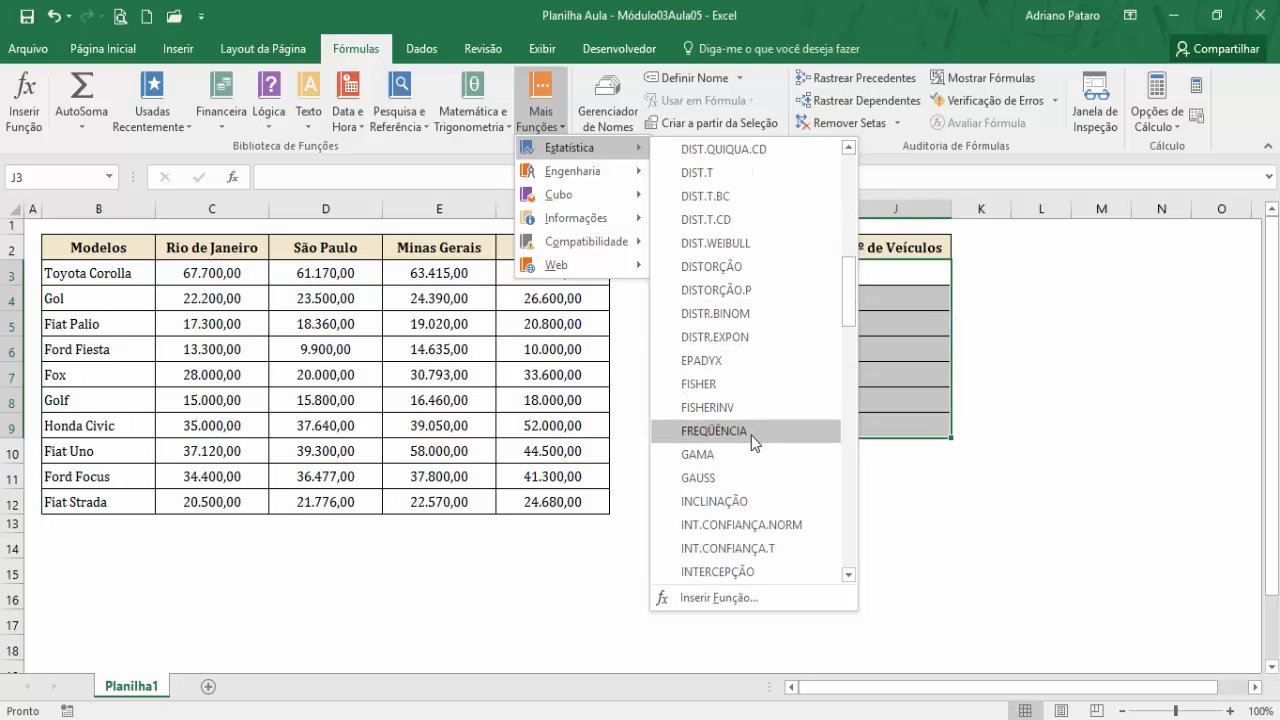
pyautogui.click(751, 435)
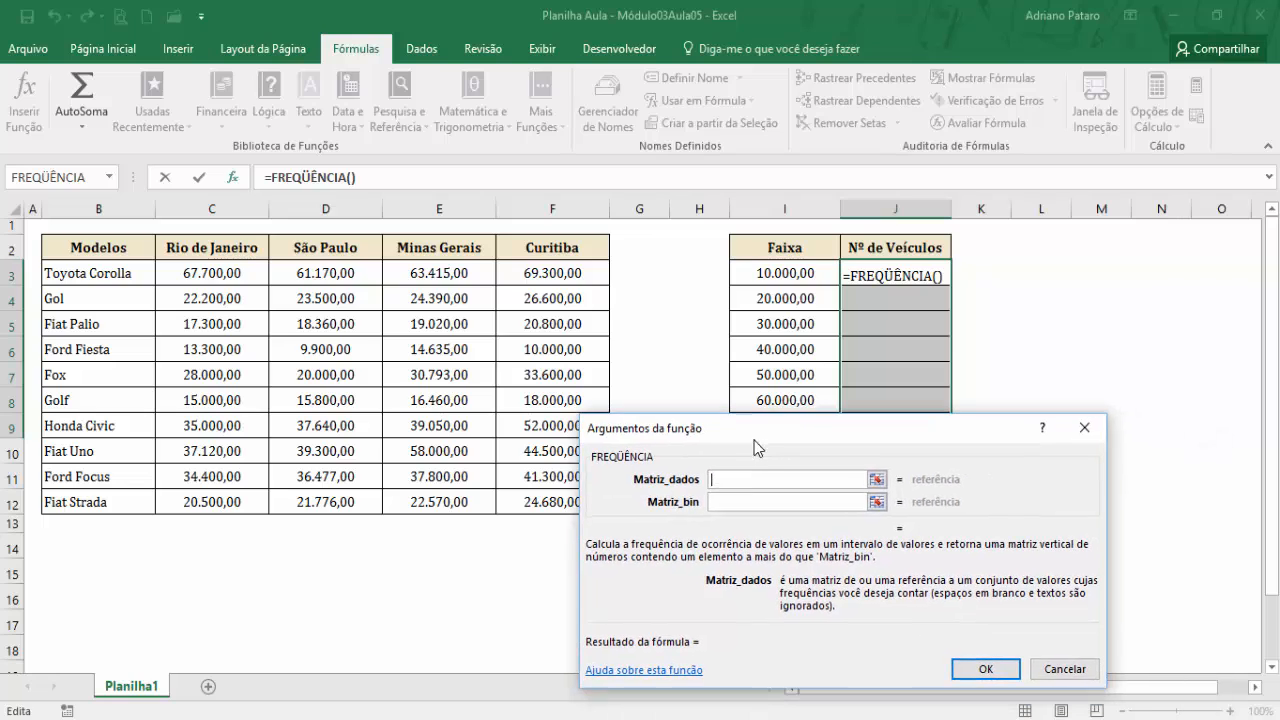
# Set the Matriz_dados argument to the vehicle prices in C3:F12
pyautogui.click(762, 503)
pyautogui.click(800, 478)
pyautogui.click(734, 502)
pyautogui.click(749, 481)
pyautogui.moveTo(767, 430); pyautogui.dragTo(865, 462)
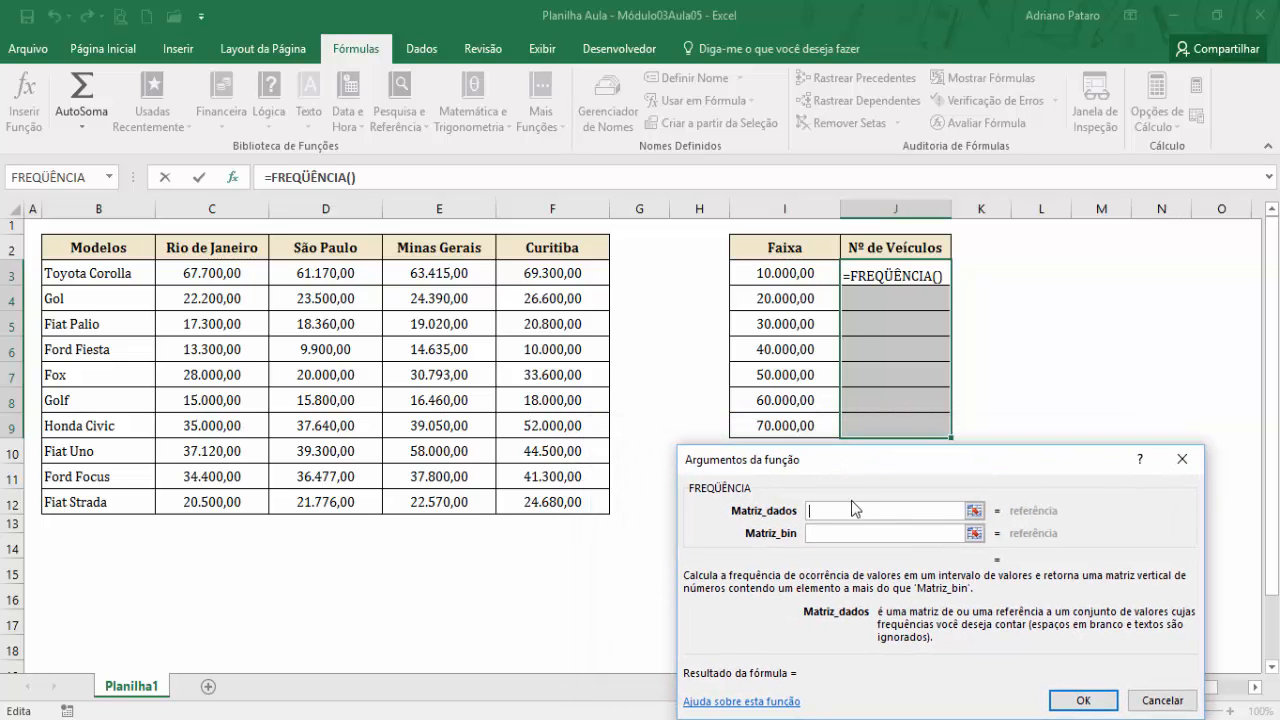
pyautogui.moveTo(226, 267); pyautogui.dragTo(469, 317)
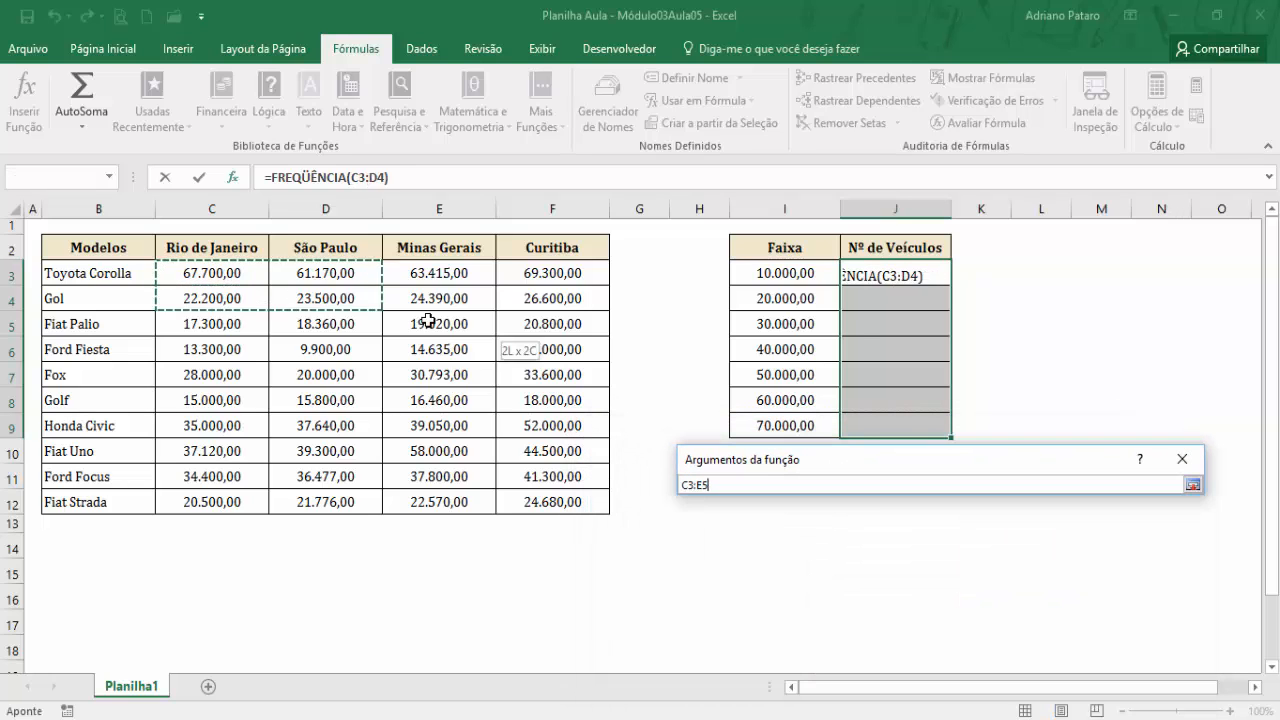
pyautogui.moveTo(548, 374); pyautogui.dragTo(543, 489)
pyautogui.moveTo(232, 279); pyautogui.dragTo(543, 500)
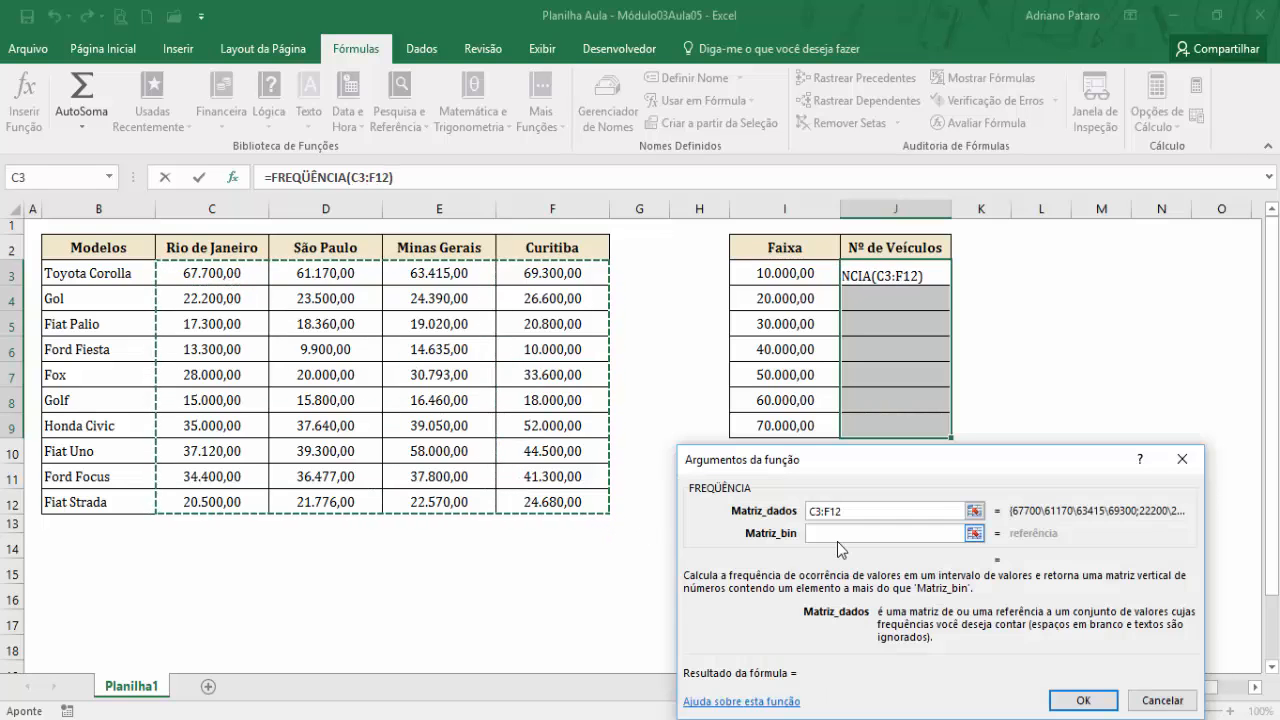
# Set the Matriz_bin argument to the Faixa limits in I3:I9
pyautogui.click(836, 536)
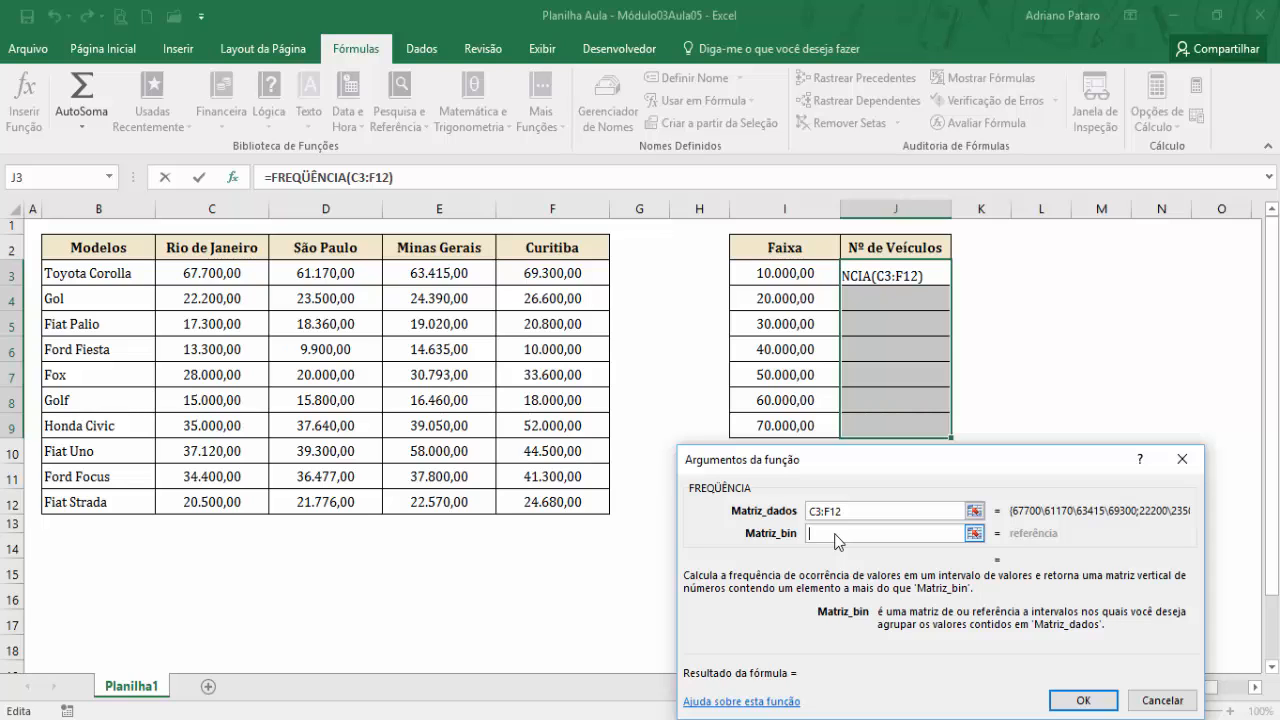
pyautogui.moveTo(811, 463); pyautogui.dragTo(801, 503)
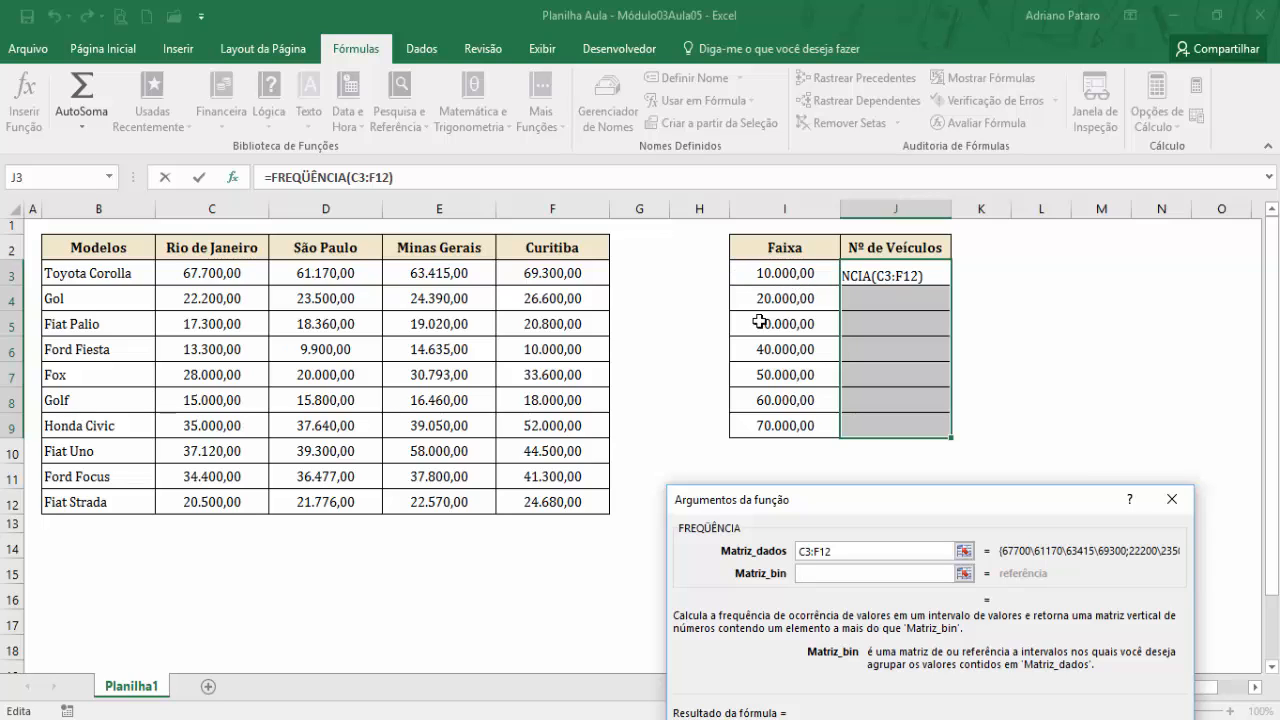
pyautogui.click(789, 277)
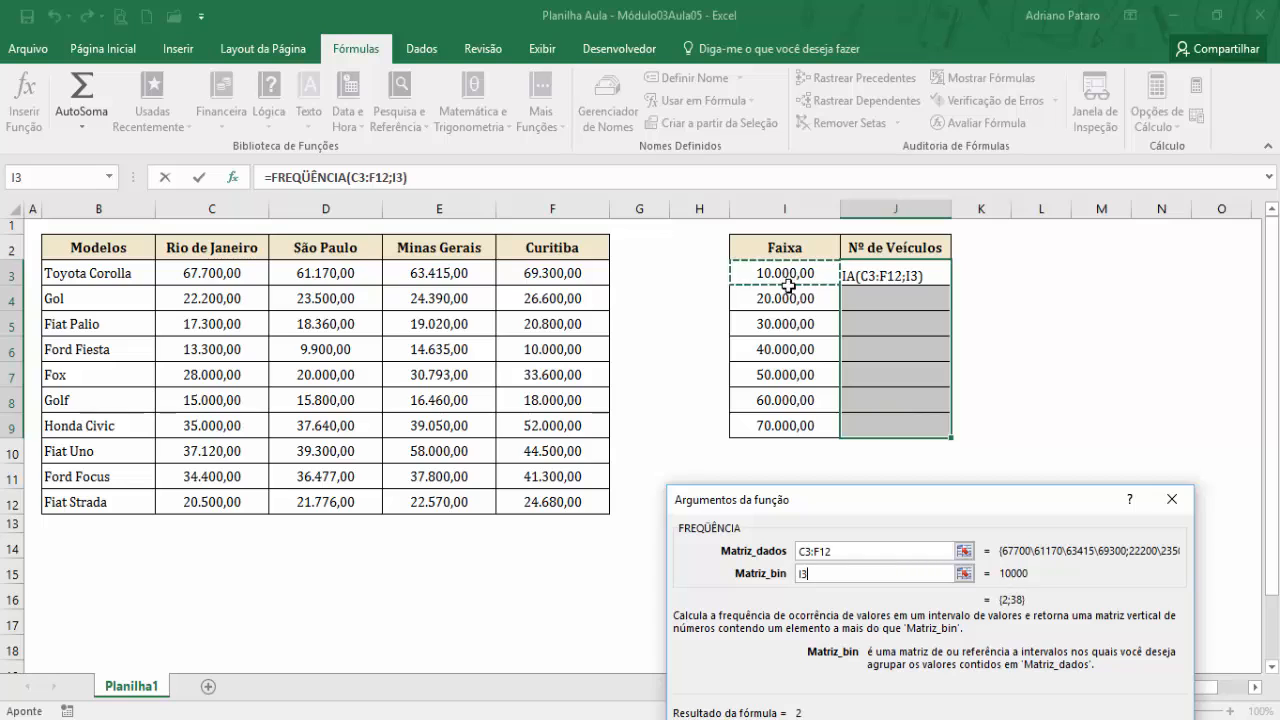
pyautogui.moveTo(789, 325); pyautogui.dragTo(789, 358)
pyautogui.click(788, 423)
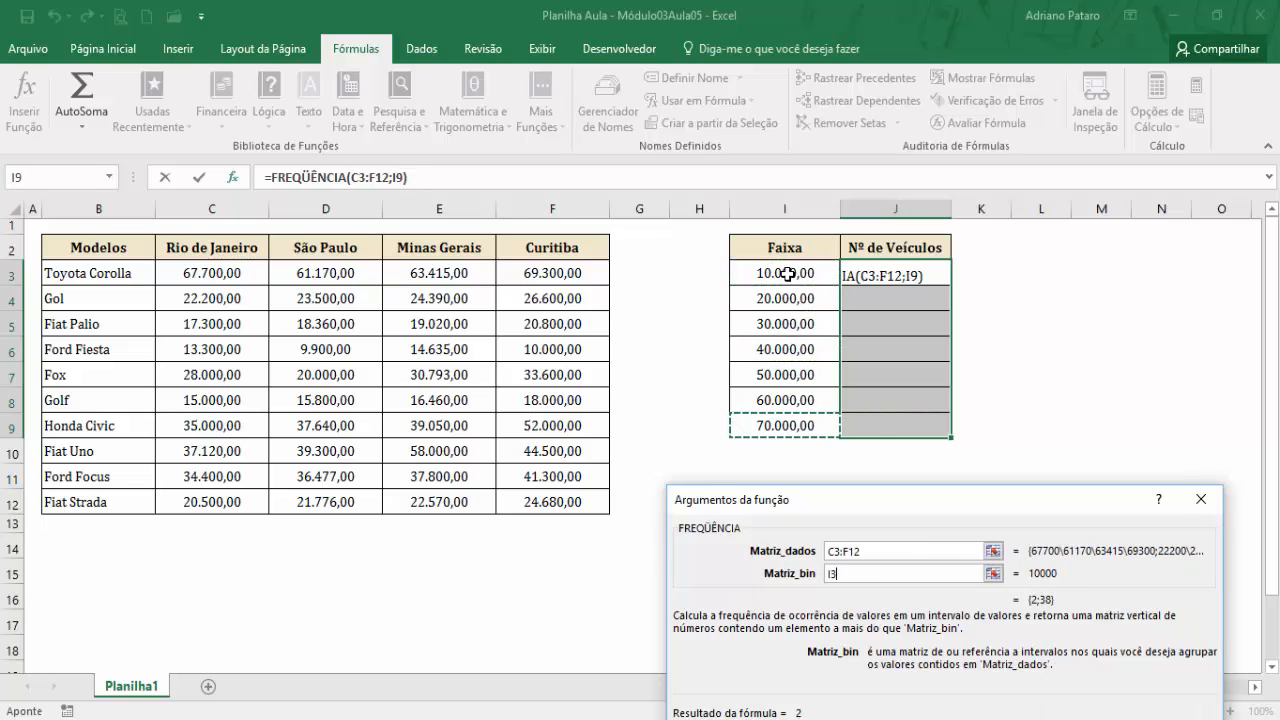
pyautogui.moveTo(789, 273); pyautogui.dragTo(788, 425)
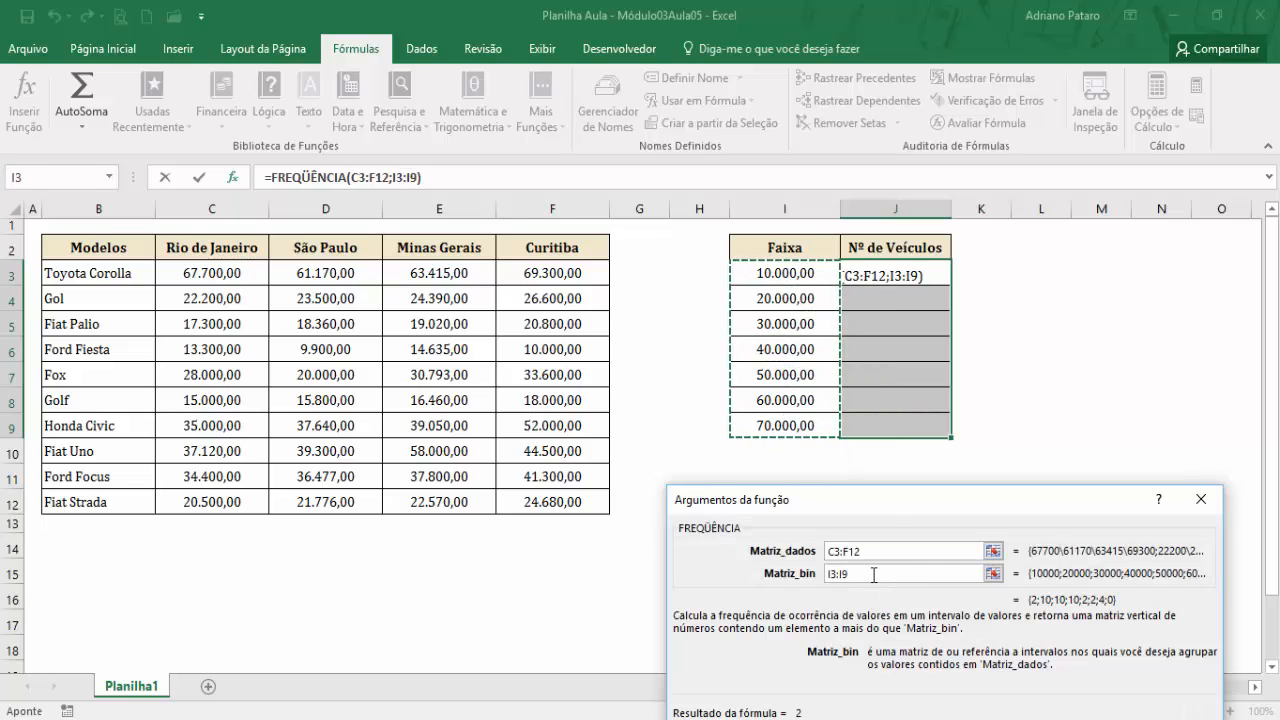
# Enter the FREQÜÊNCIA function as an array formula across J3:J9
pyautogui.moveTo(886, 506); pyautogui.dragTo(376, 259)
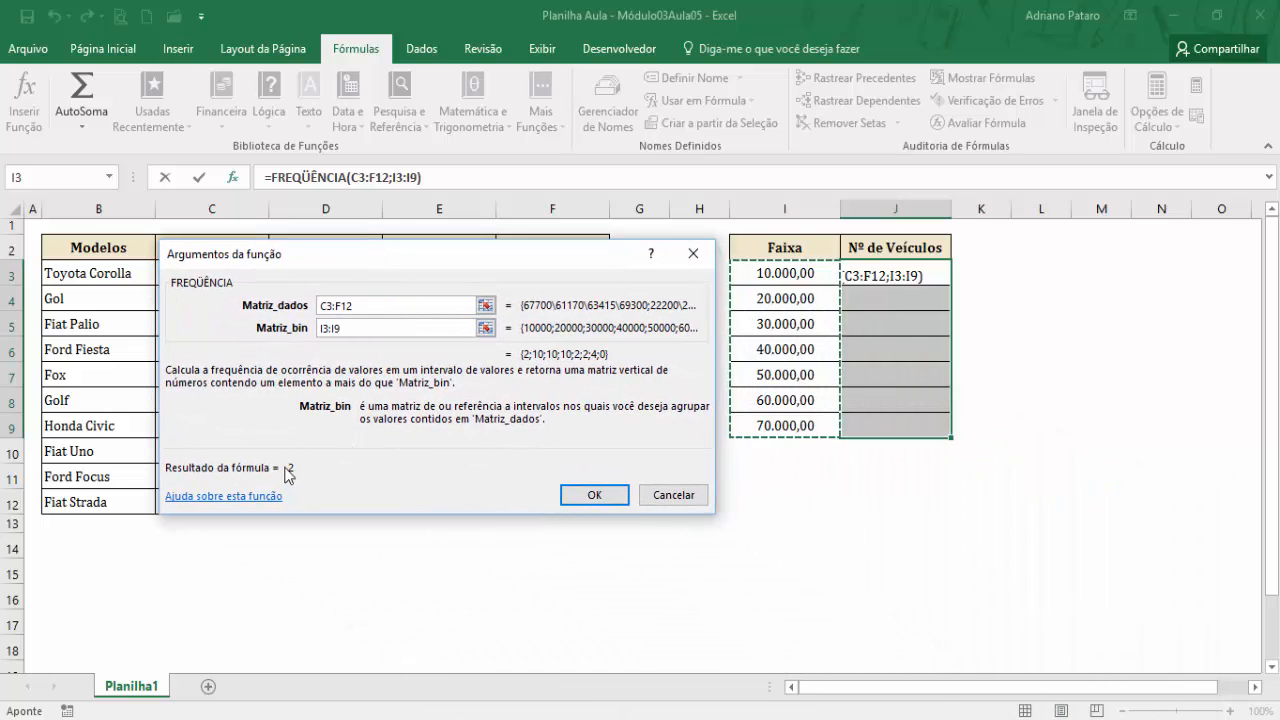
pyautogui.moveTo(440, 258); pyautogui.dragTo(326, 307)
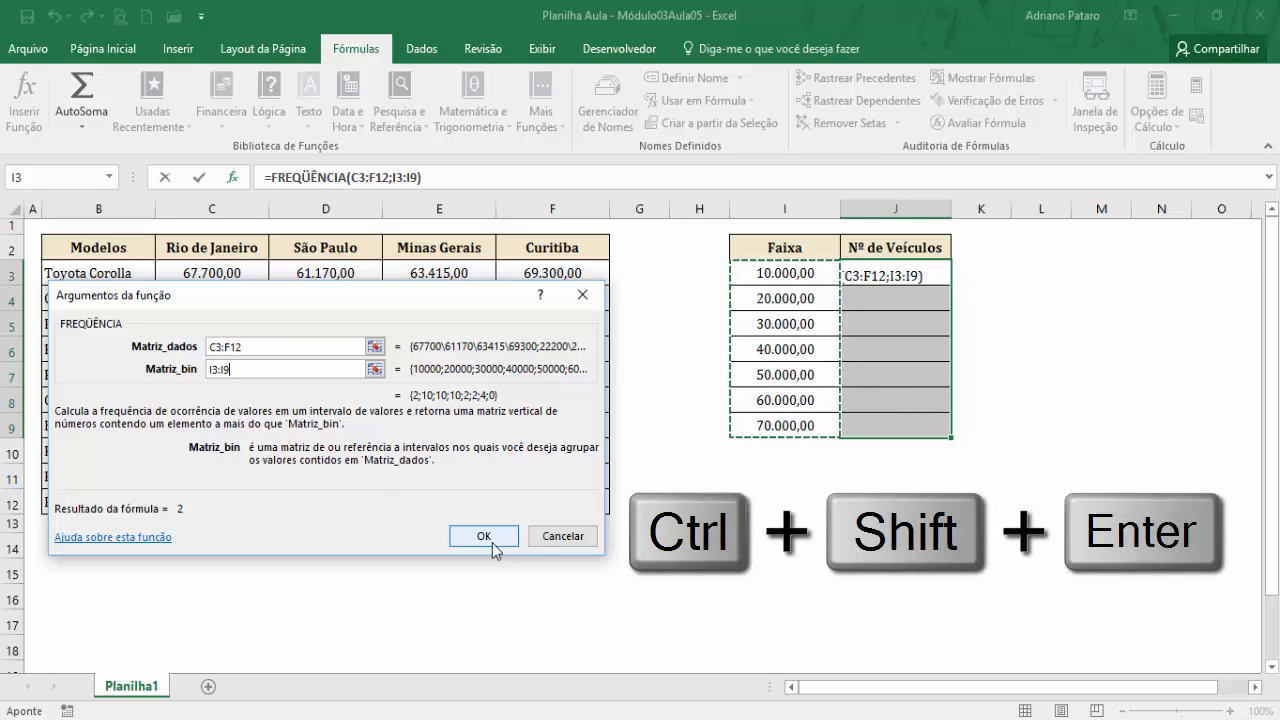
pyautogui.hotkey('ctrl', 'shift', 'Return')
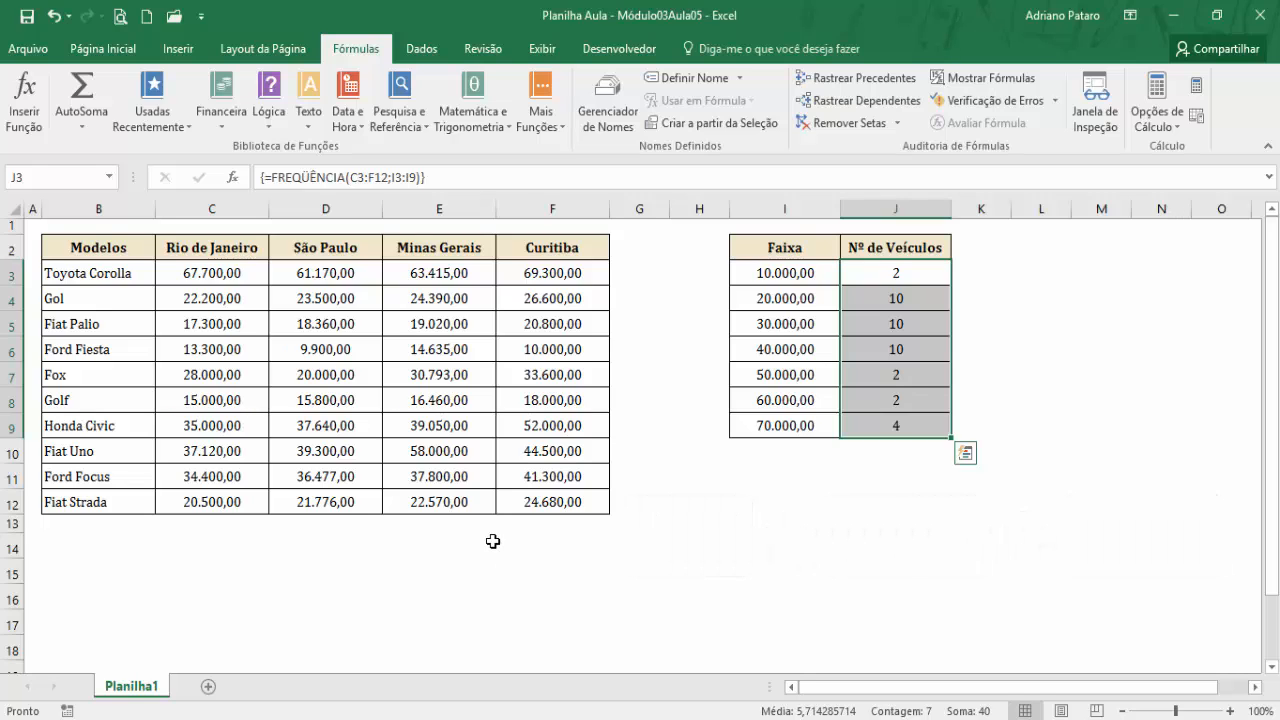
# Compare the vehicle counts under Nº de Veículos with their corresponding Faixa price limits
pyautogui.click(793, 277)
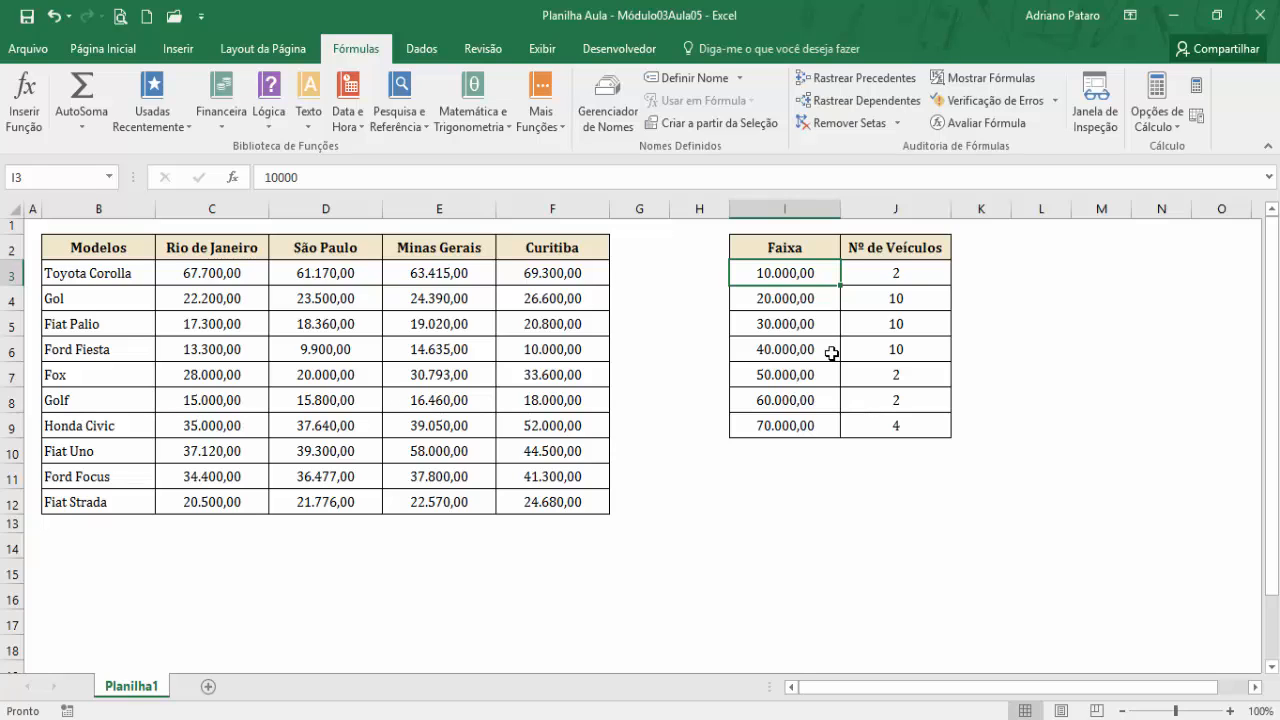
pyautogui.click(899, 279)
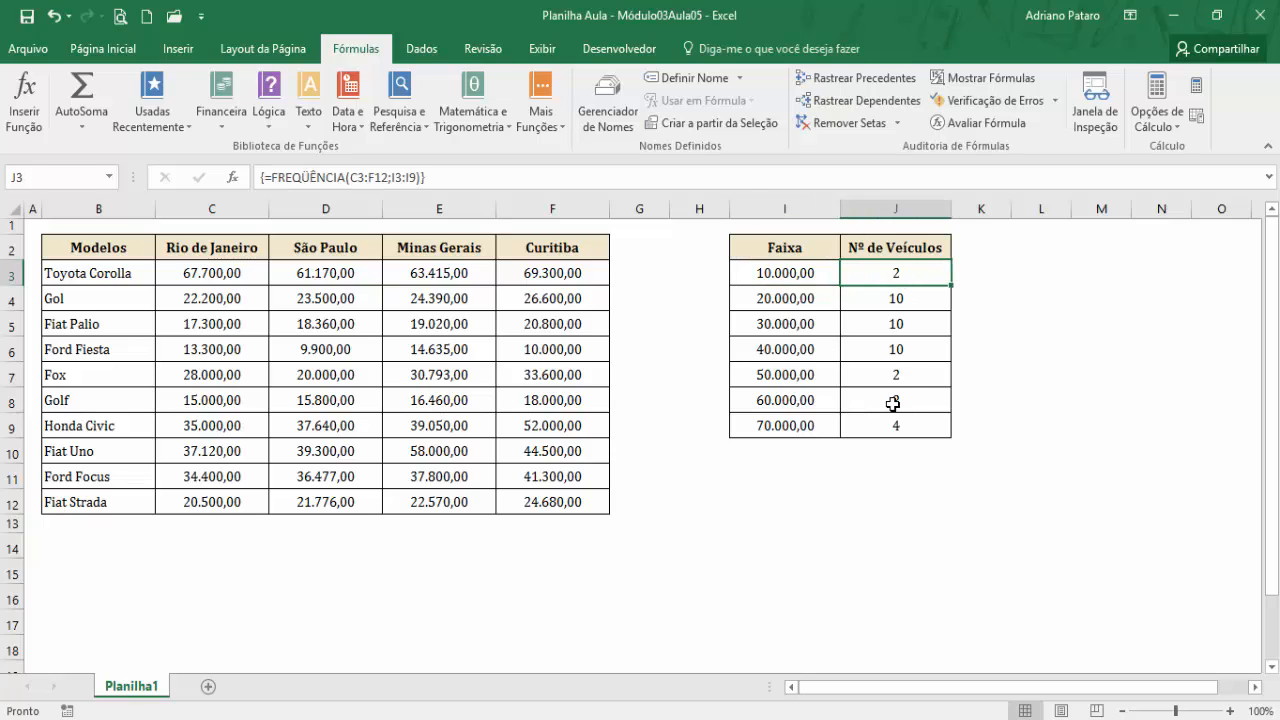
pyautogui.click(806, 276)
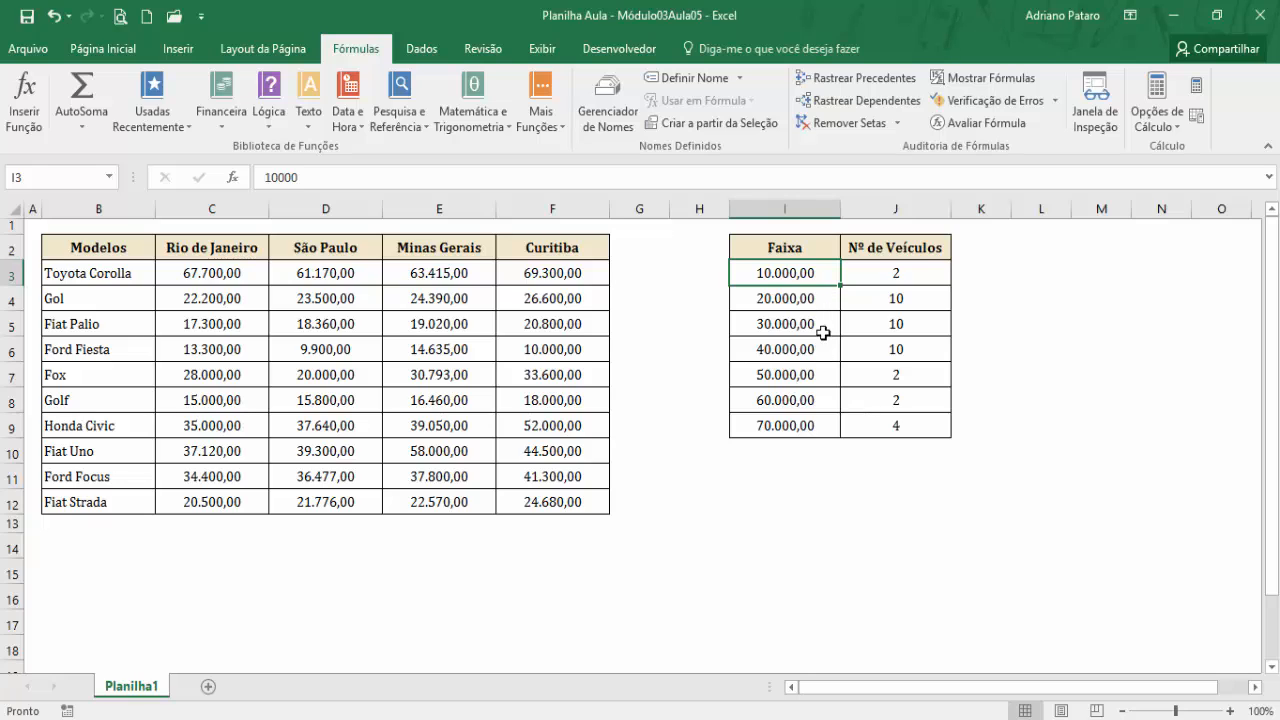
pyautogui.click(818, 298)
pyautogui.click(904, 302)
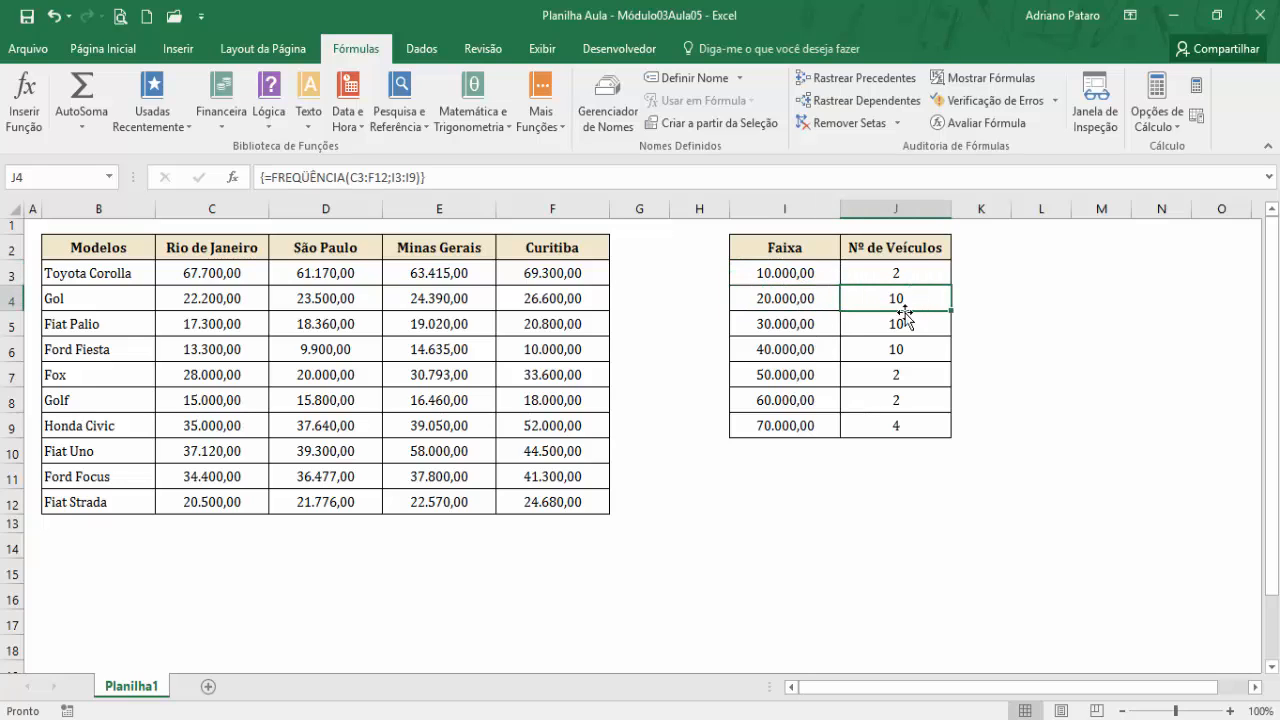
pyautogui.click(903, 323)
pyautogui.click(909, 352)
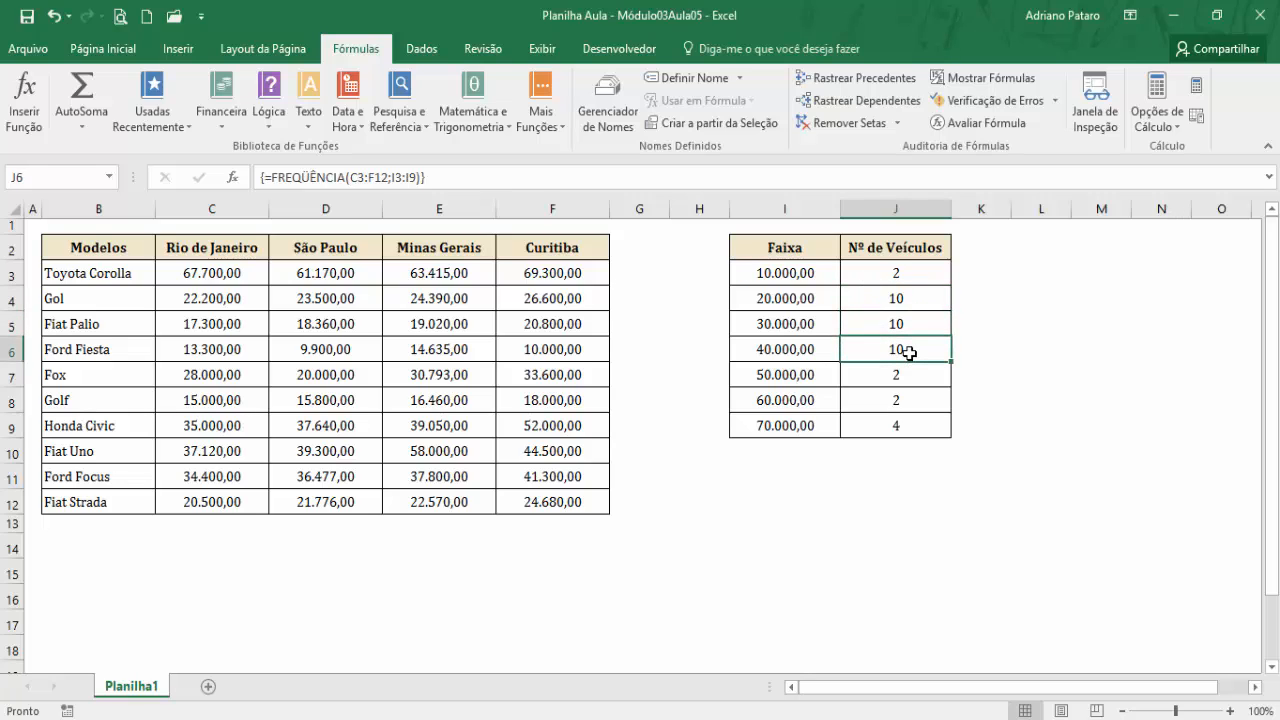
pyautogui.click(903, 298)
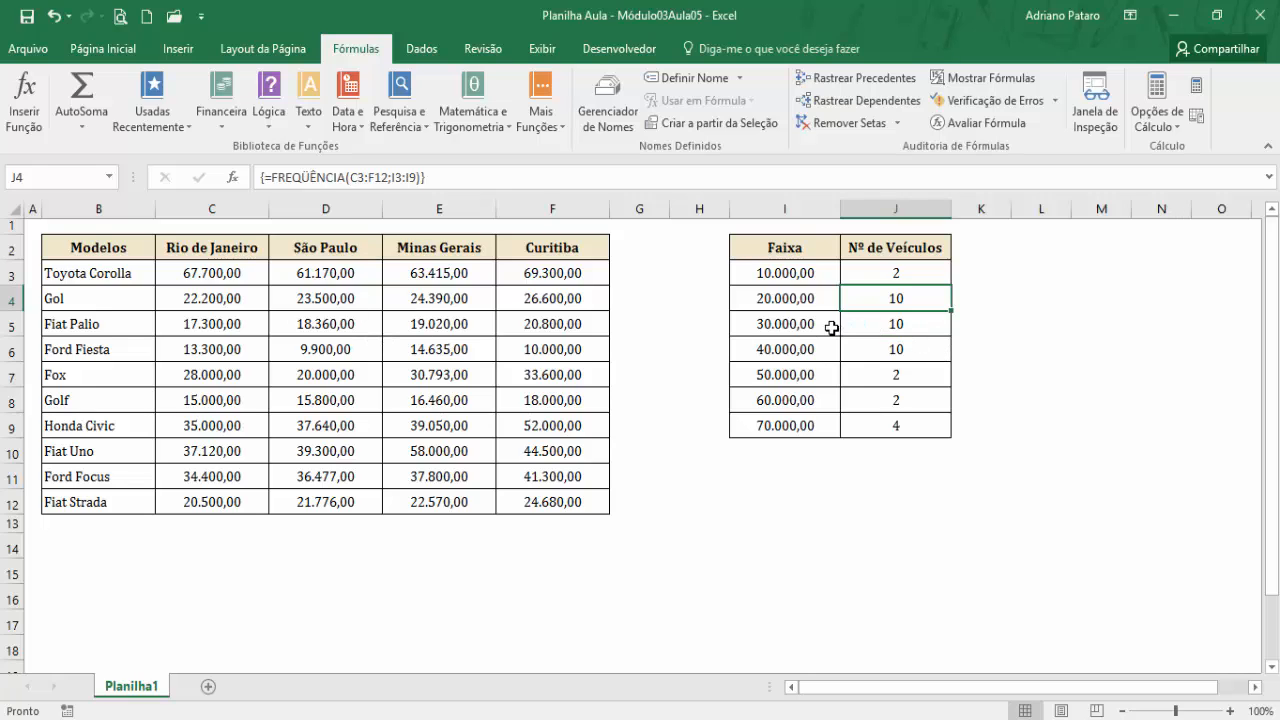
pyautogui.click(806, 299)
pyautogui.click(806, 323)
pyautogui.click(900, 323)
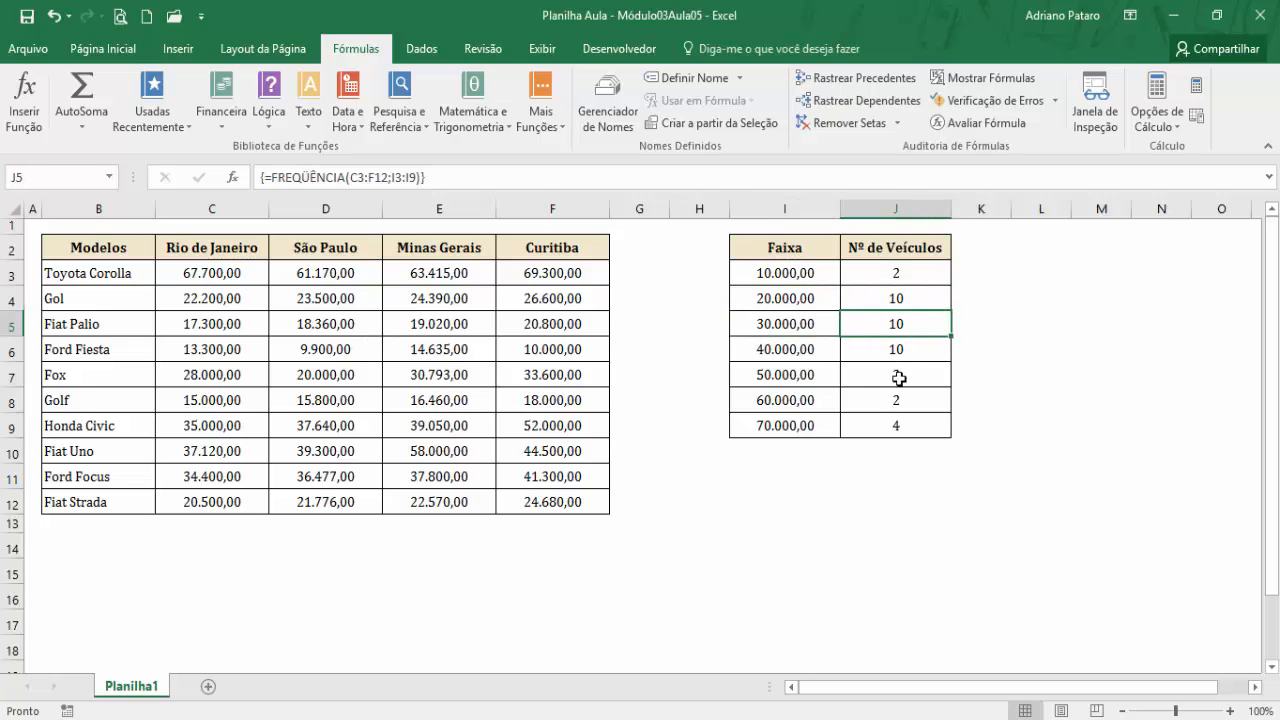
pyautogui.click(872, 281)
pyautogui.click(812, 277)
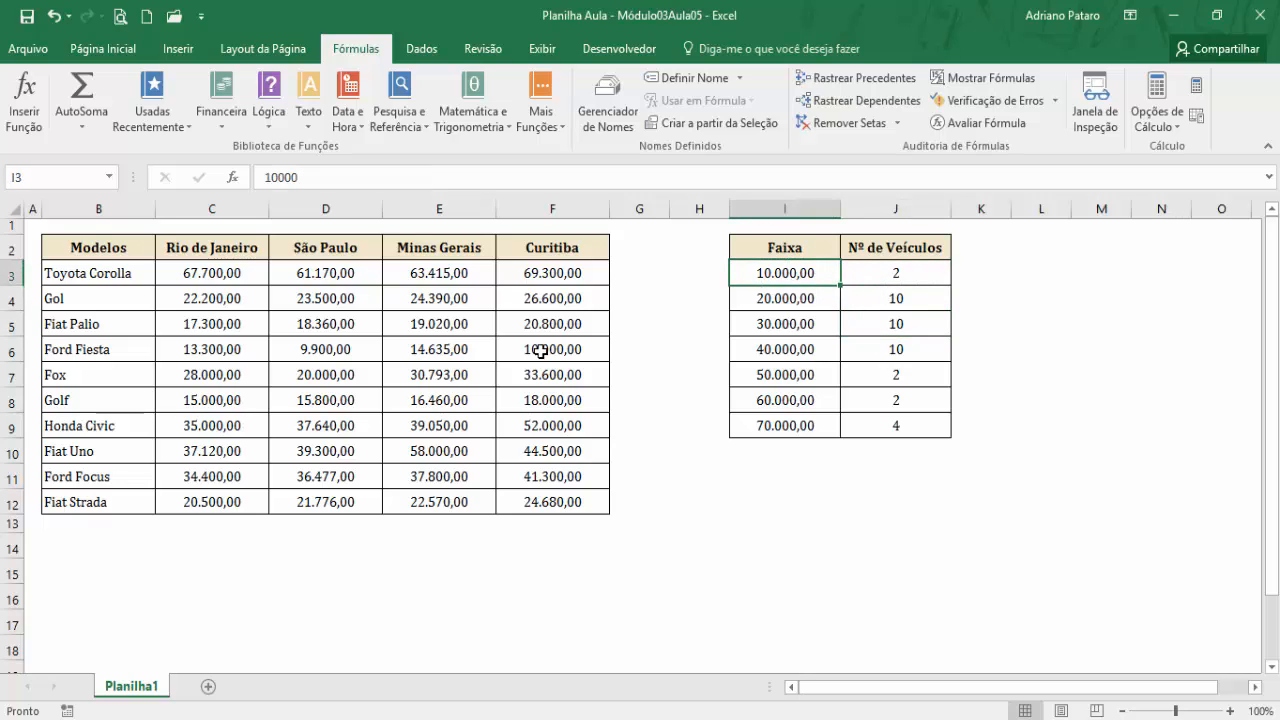
# Compare the vehicle count in J3 with its 10.000,00 price limit in I3
pyautogui.click(894, 280)
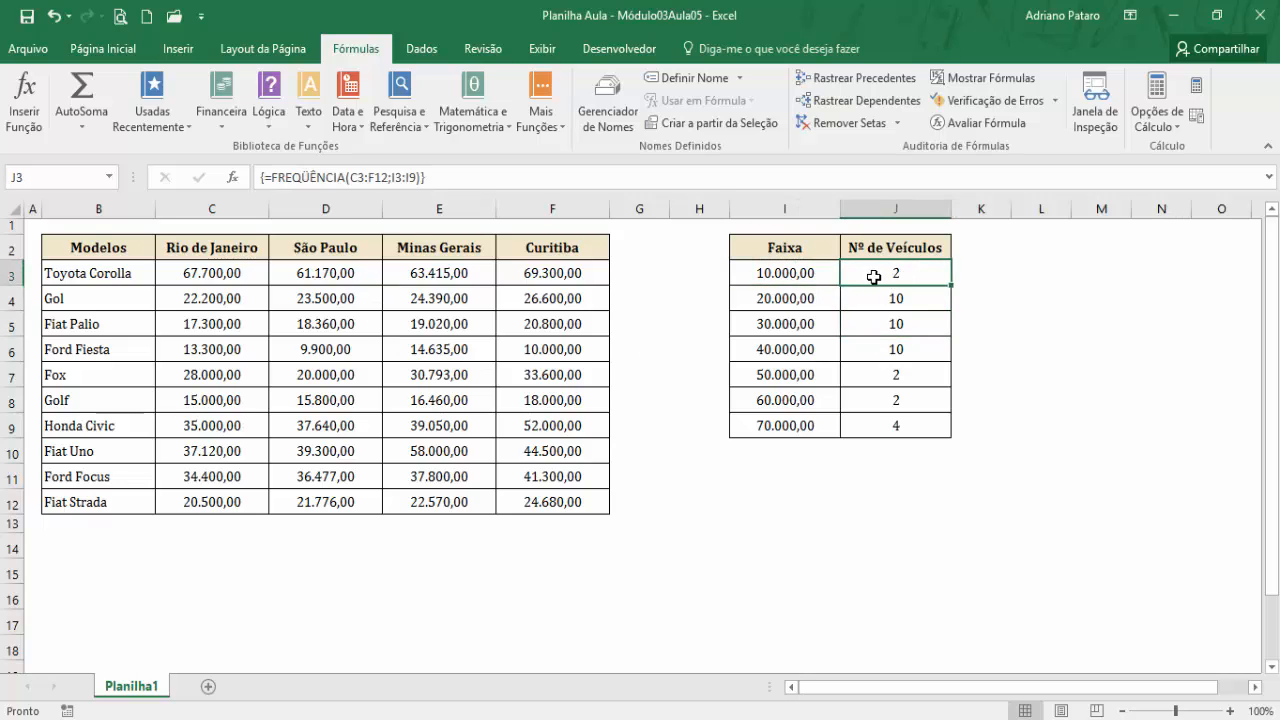
pyautogui.click(812, 279)
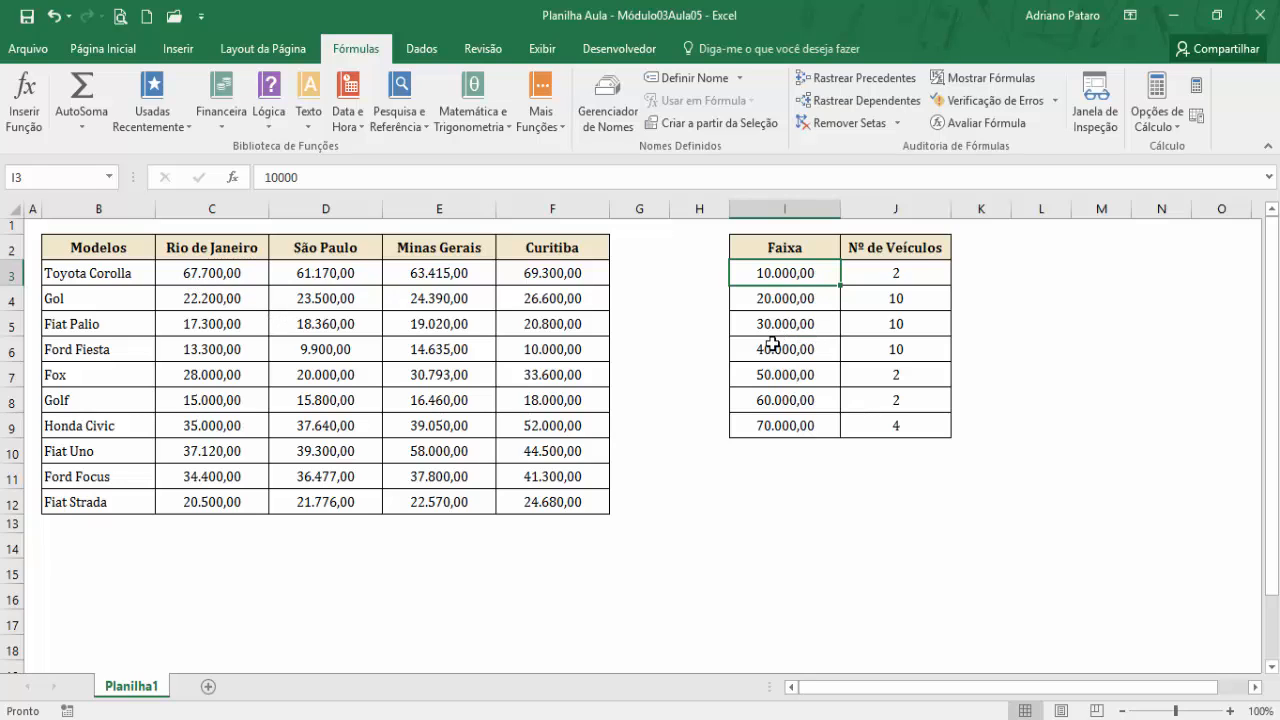
pyautogui.click(883, 274)
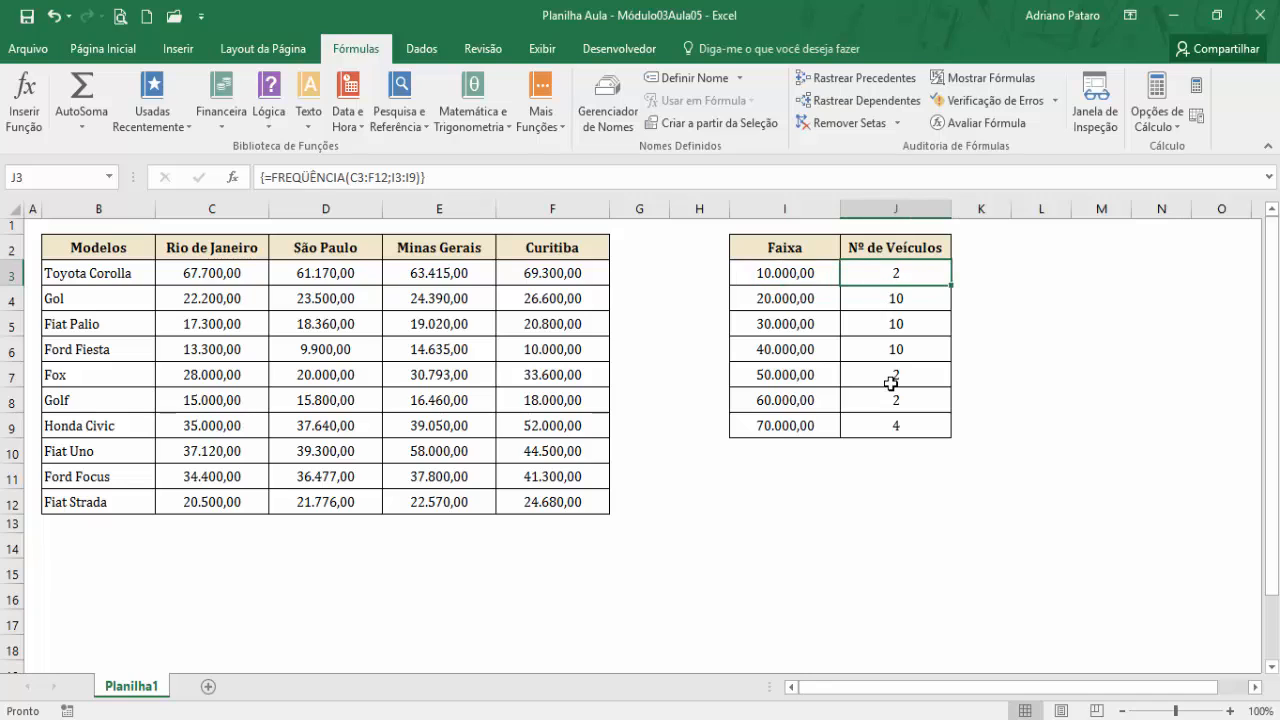
# Preview a conditional highlight for vehicle prices in C3:F12 between 0 and 10000
pyautogui.moveTo(213, 274); pyautogui.dragTo(556, 503)
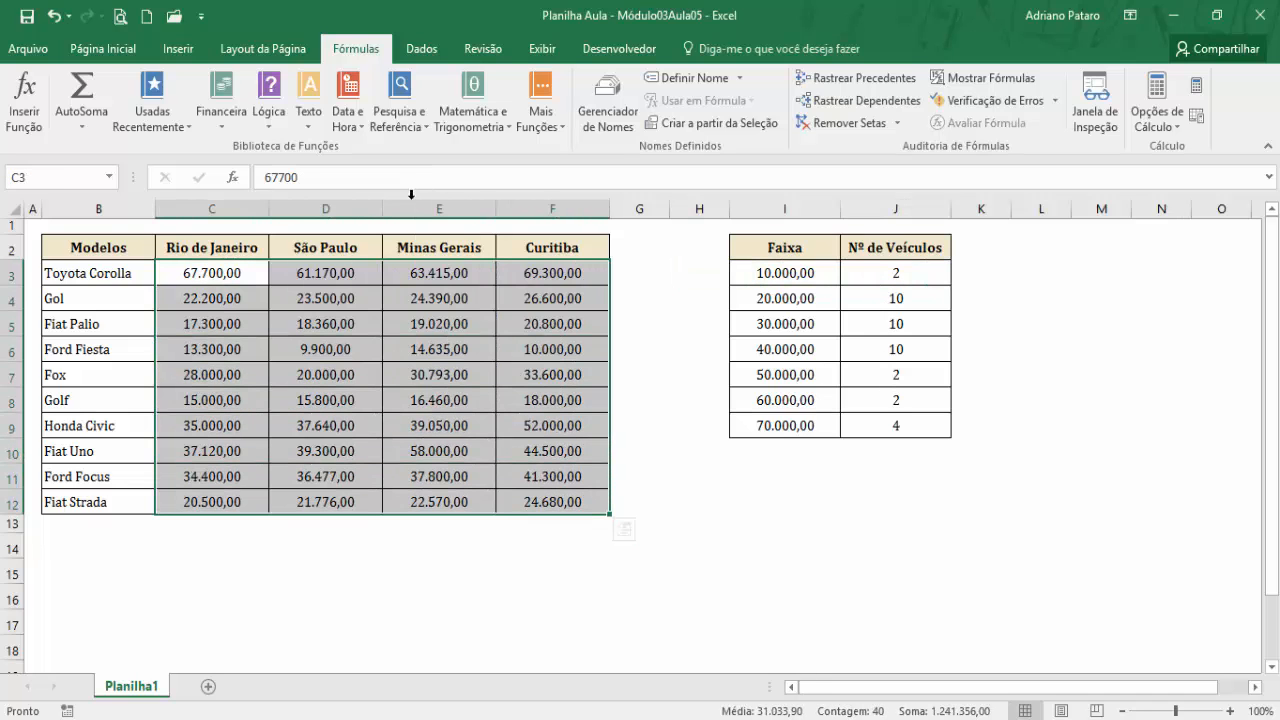
pyautogui.click(113, 58)
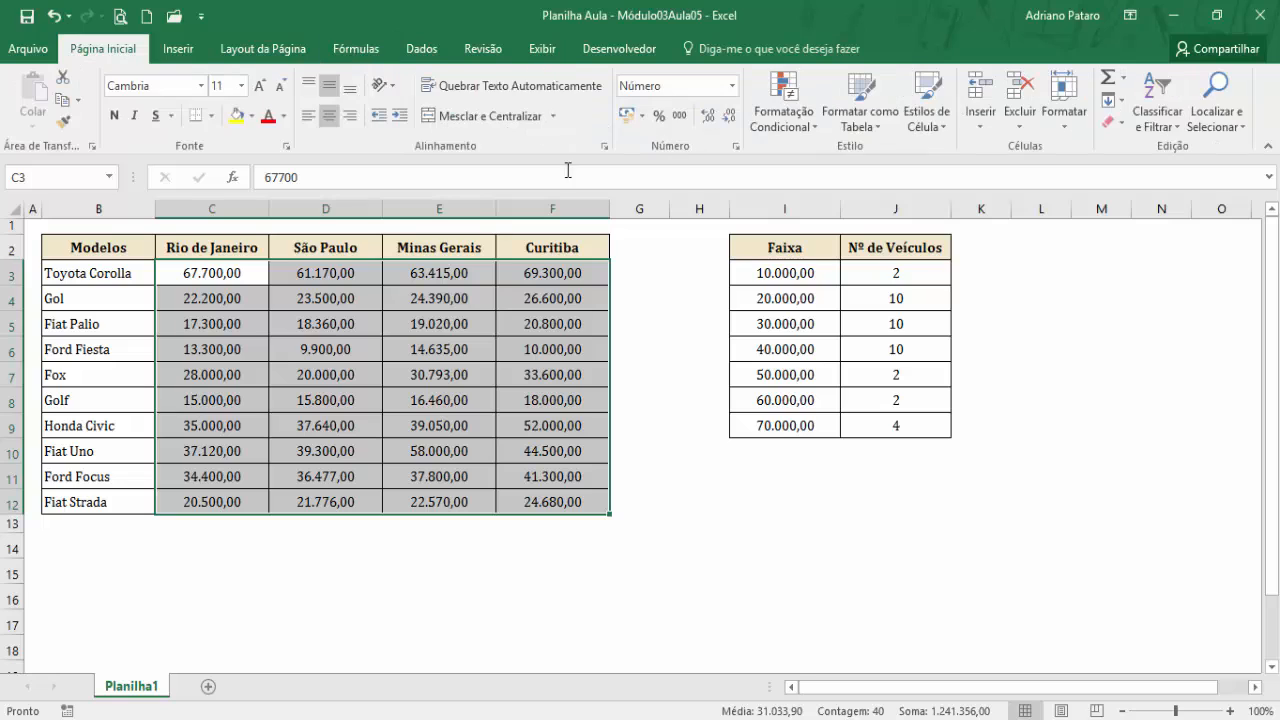
pyautogui.click(782, 125)
pyautogui.moveTo(796, 160)
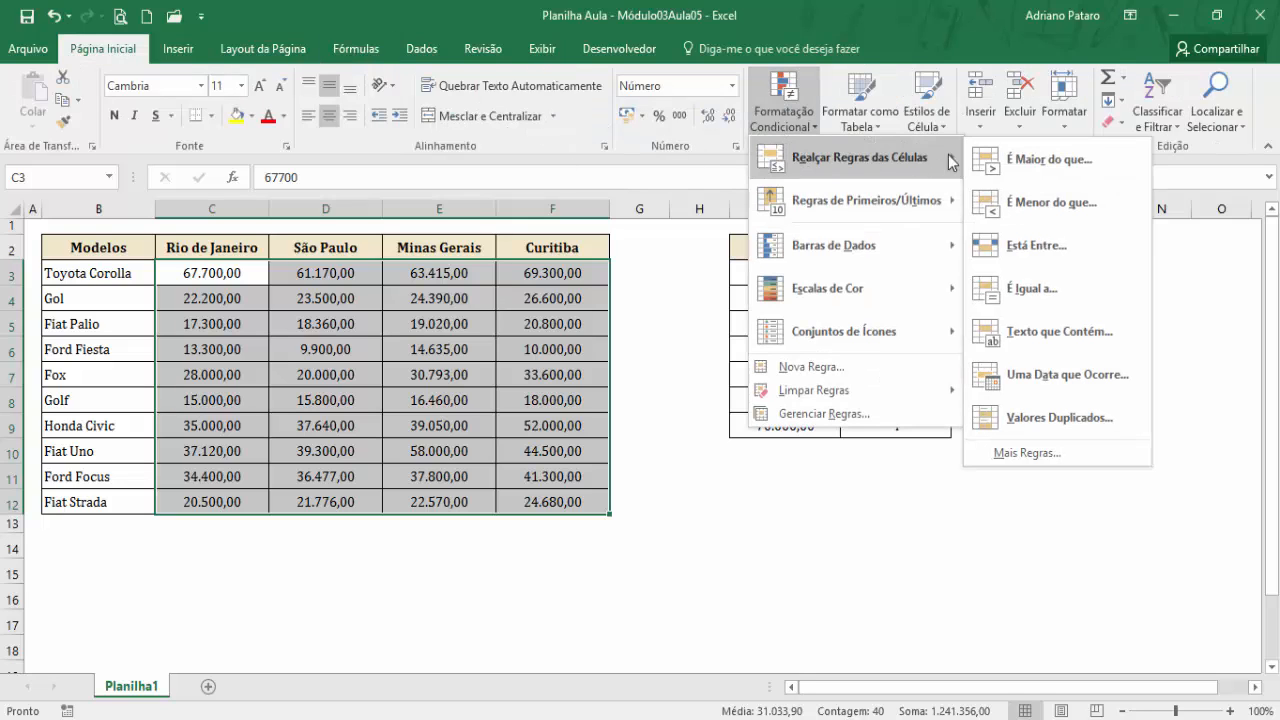
pyautogui.click(1055, 255)
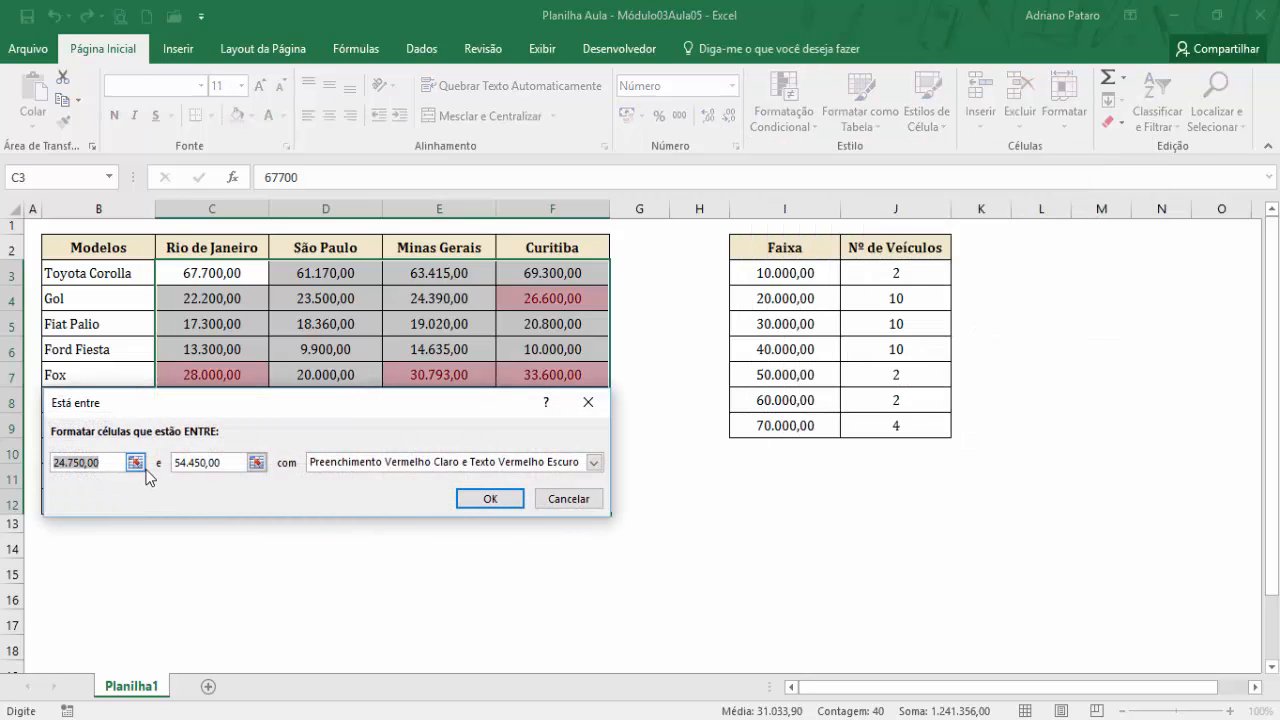
pyautogui.write('0')
pyautogui.moveTo(230, 462); pyautogui.dragTo(170, 468)
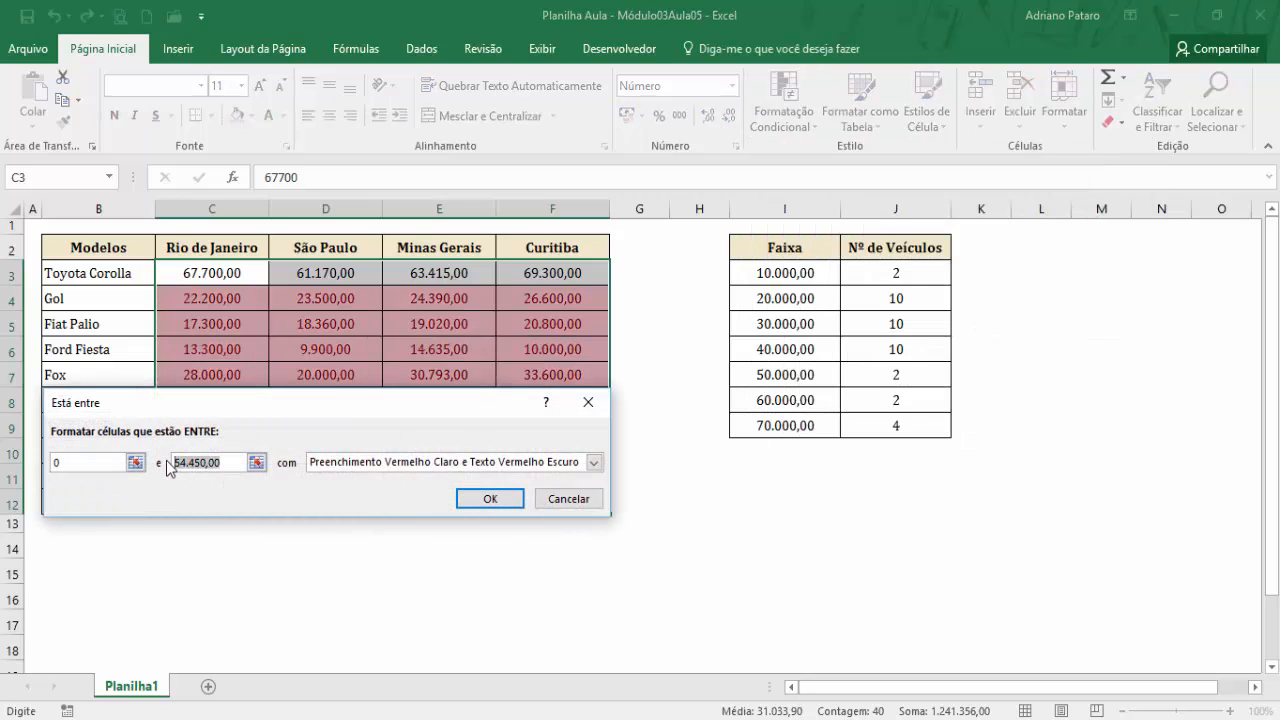
pyautogui.write('10000')
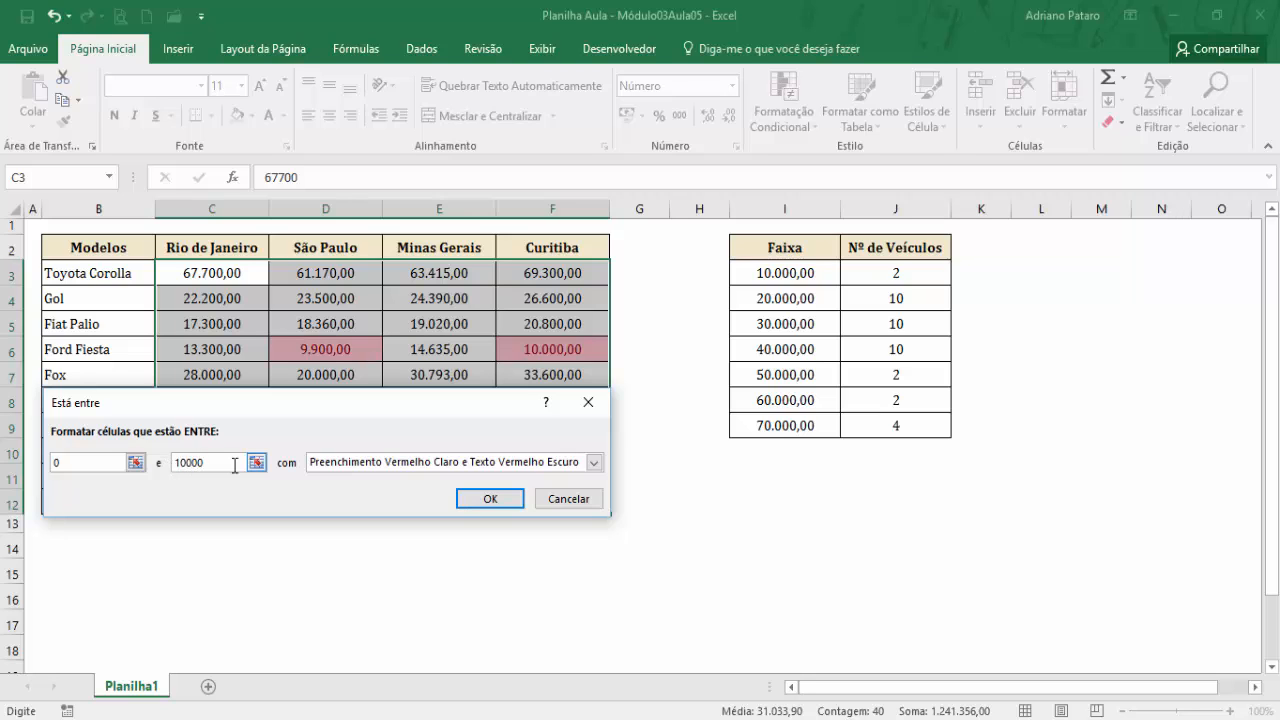
# Preview the highlight for prices between 10001 and 20000, and close the rule without applying it
pyautogui.moveTo(398, 405); pyautogui.dragTo(430, 529)
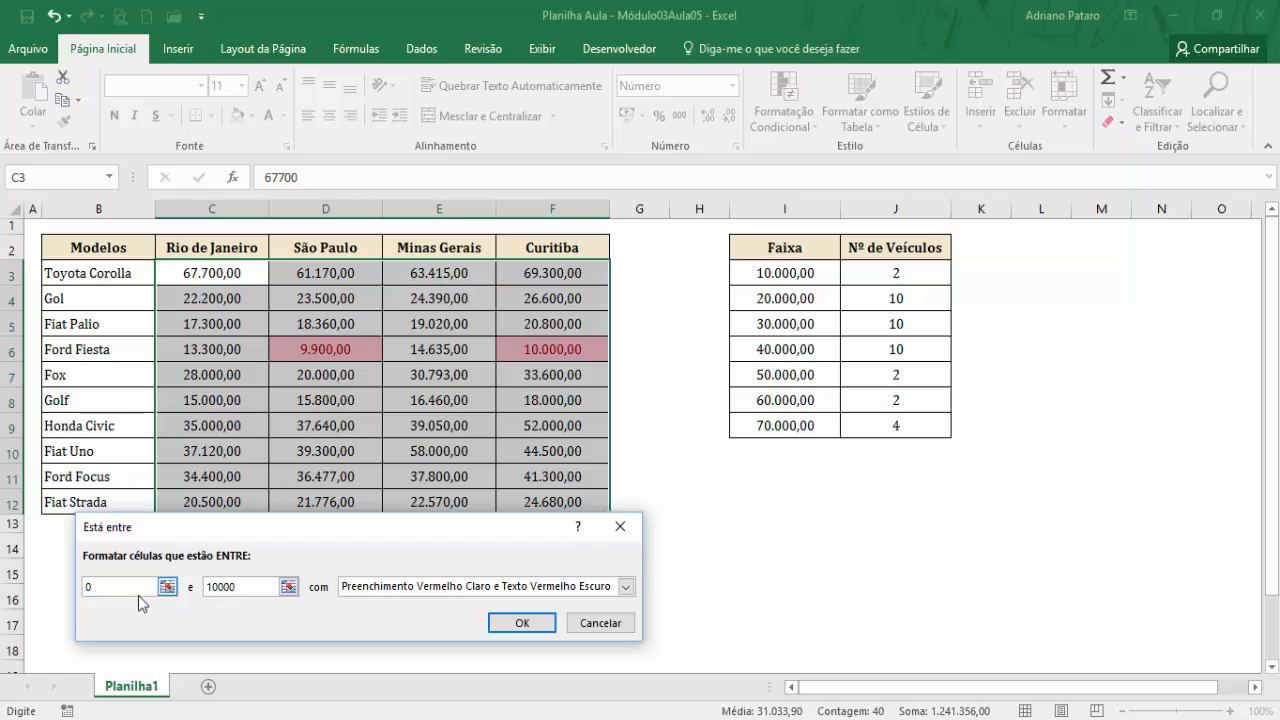
pyautogui.moveTo(242, 589); pyautogui.dragTo(204, 590)
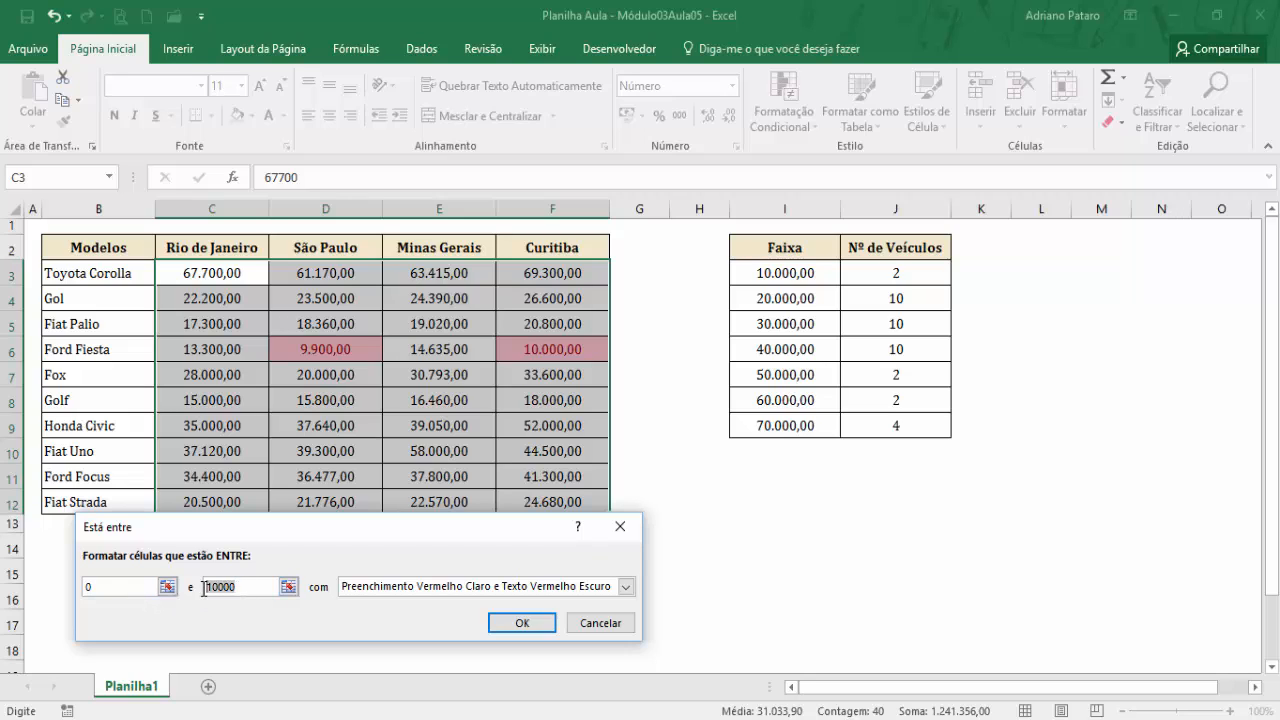
pyautogui.hotkey('ctrl', 'c')
pyautogui.moveTo(127, 590); pyautogui.dragTo(86, 588)
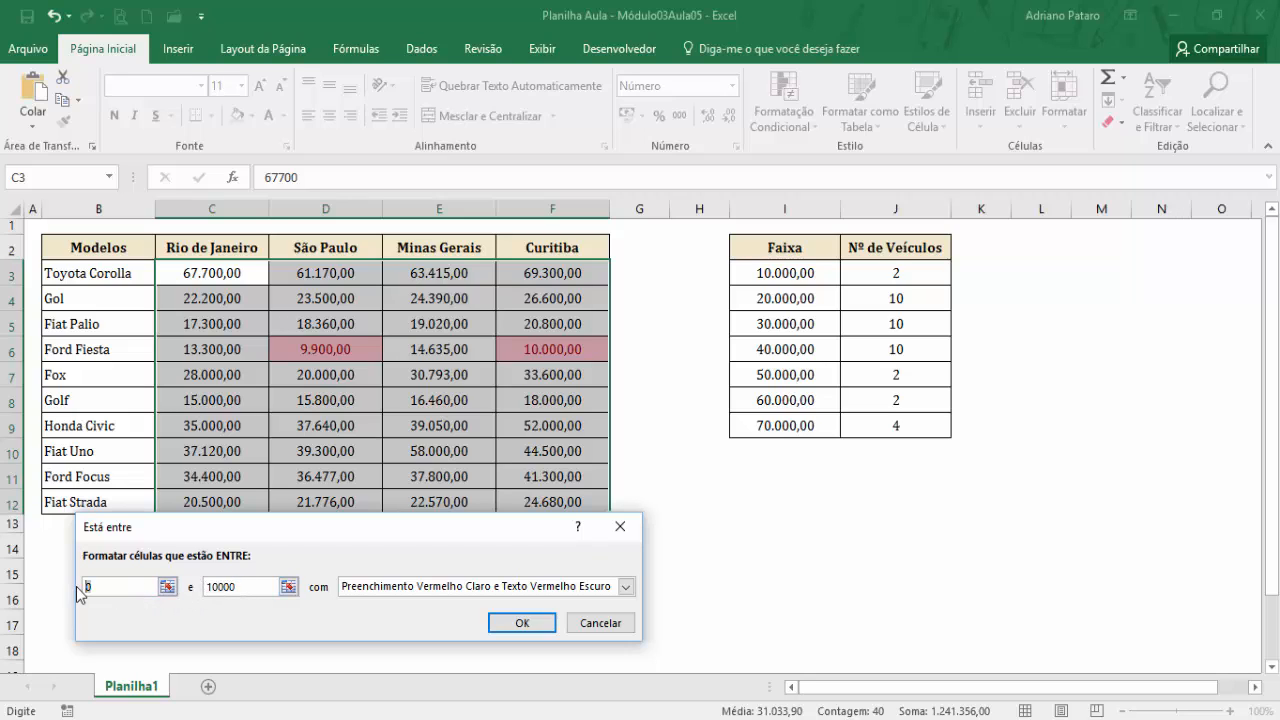
pyautogui.hotkey('ctrl', 'v')
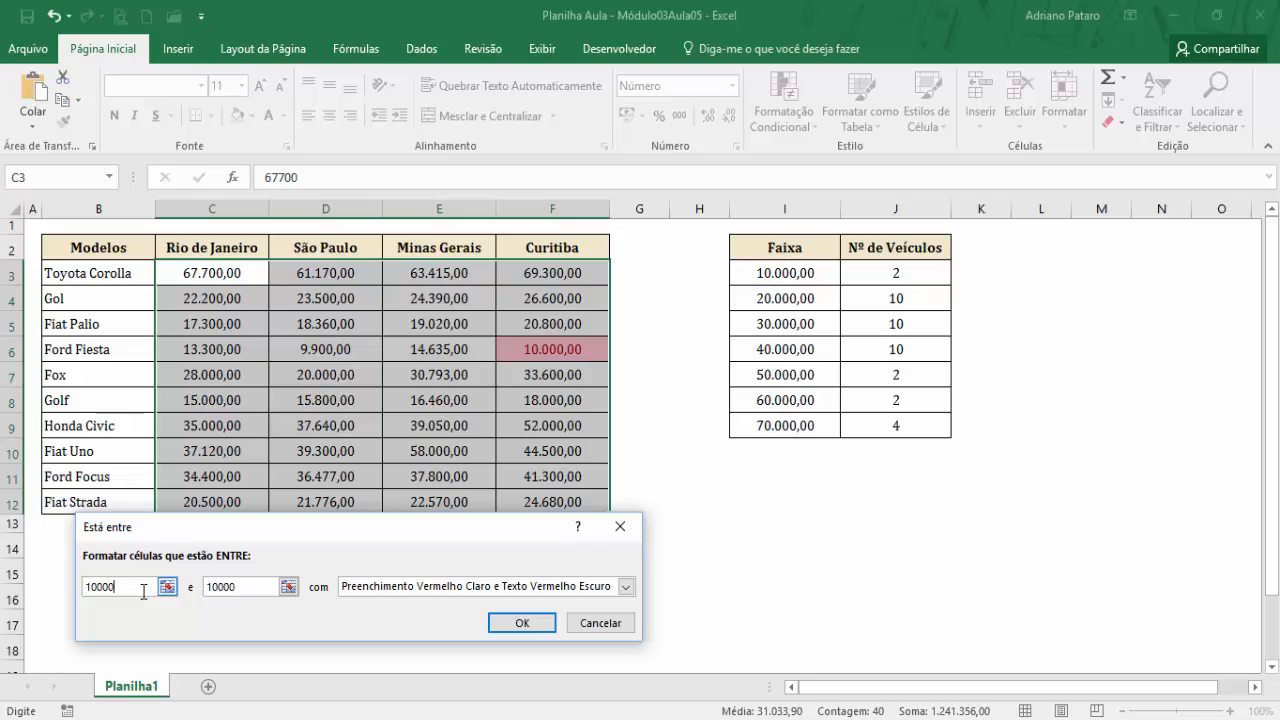
pyautogui.press('BackSpace')
pyautogui.write('1')
pyautogui.press('Delete')
pyautogui.write('2')
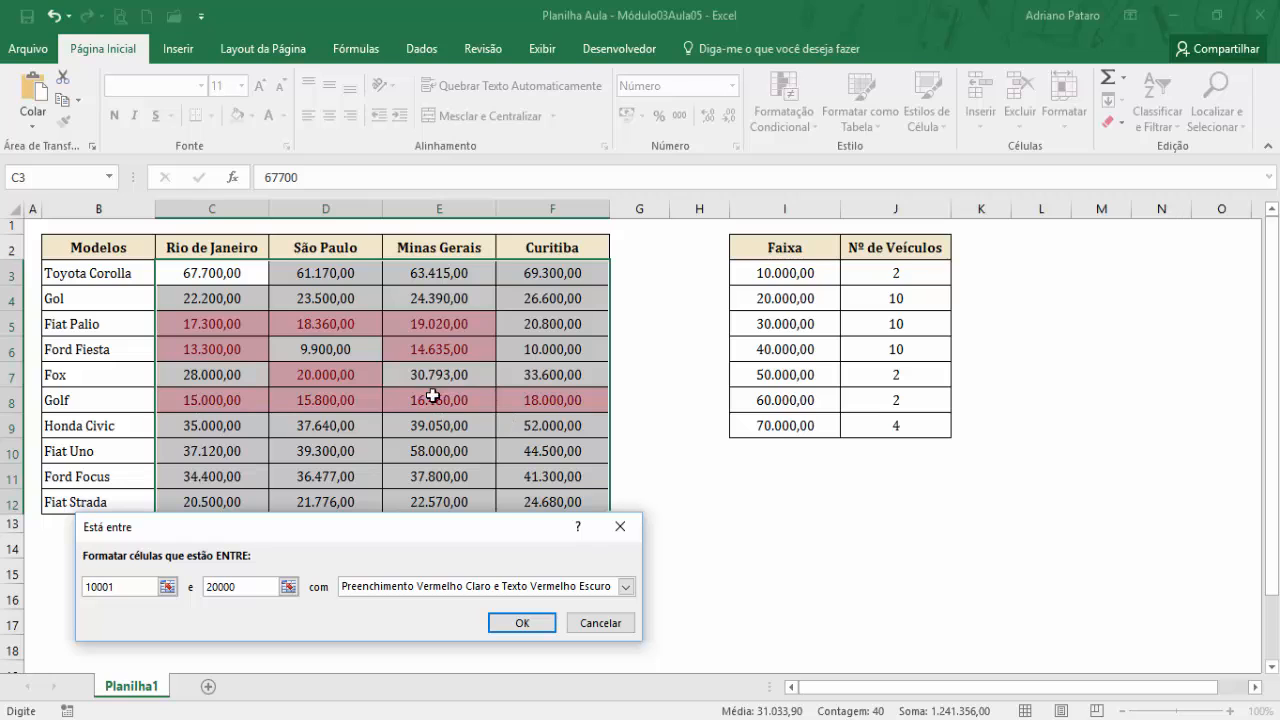
pyautogui.click(614, 626)
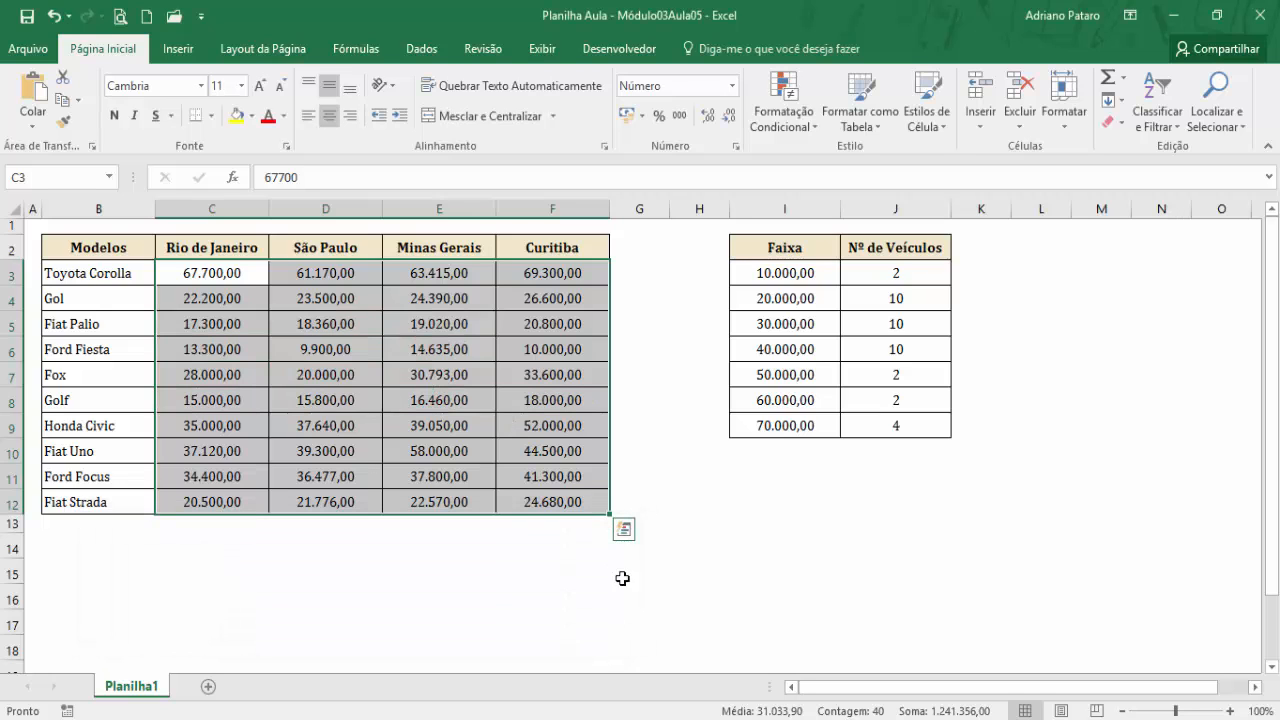
# Check sample prices up to 20.000,00 against the I4 limit and its vehicle count in J4
pyautogui.click(439, 400)
pyautogui.click(330, 375)
pyautogui.click(330, 324)
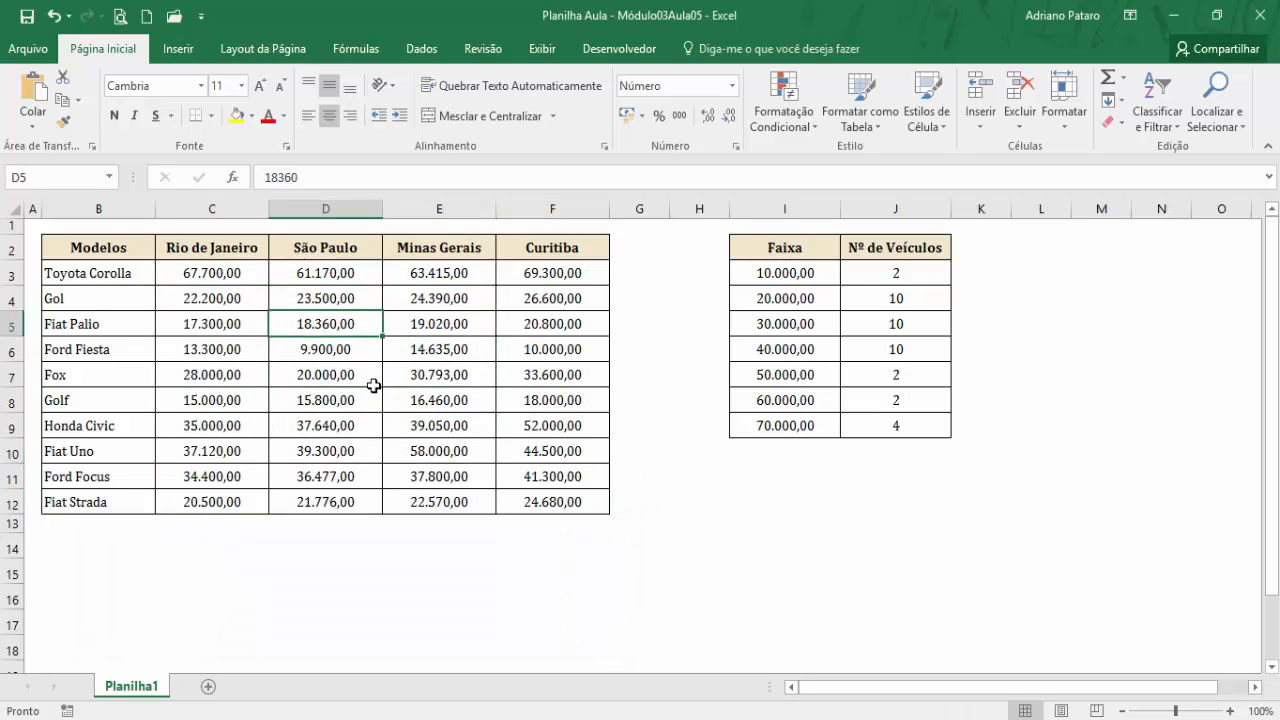
pyautogui.click(373, 386)
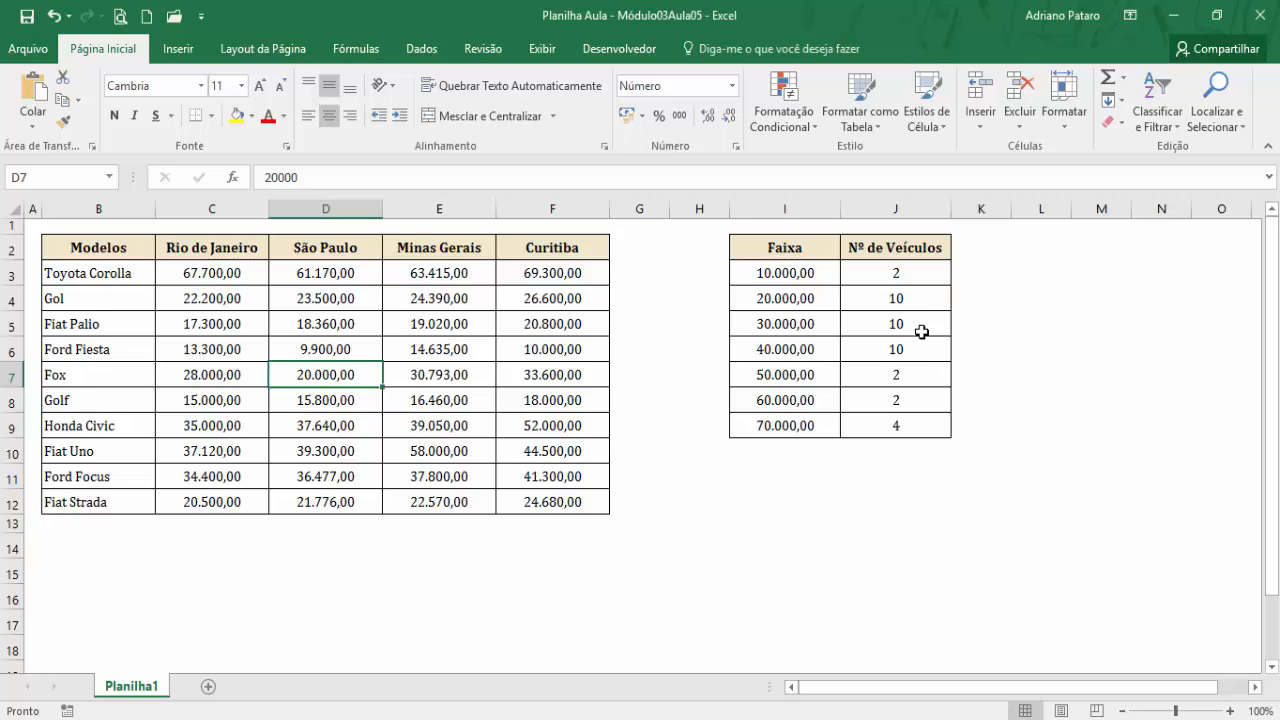
pyautogui.click(798, 302)
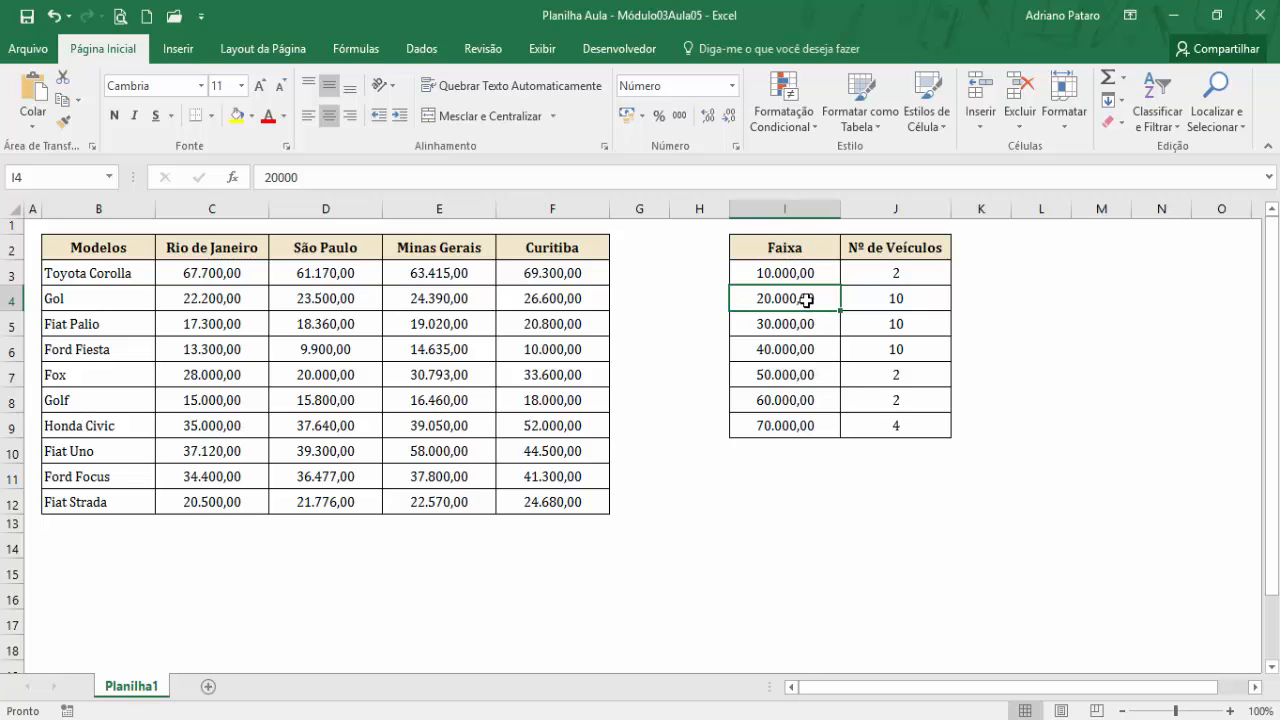
pyautogui.click(897, 303)
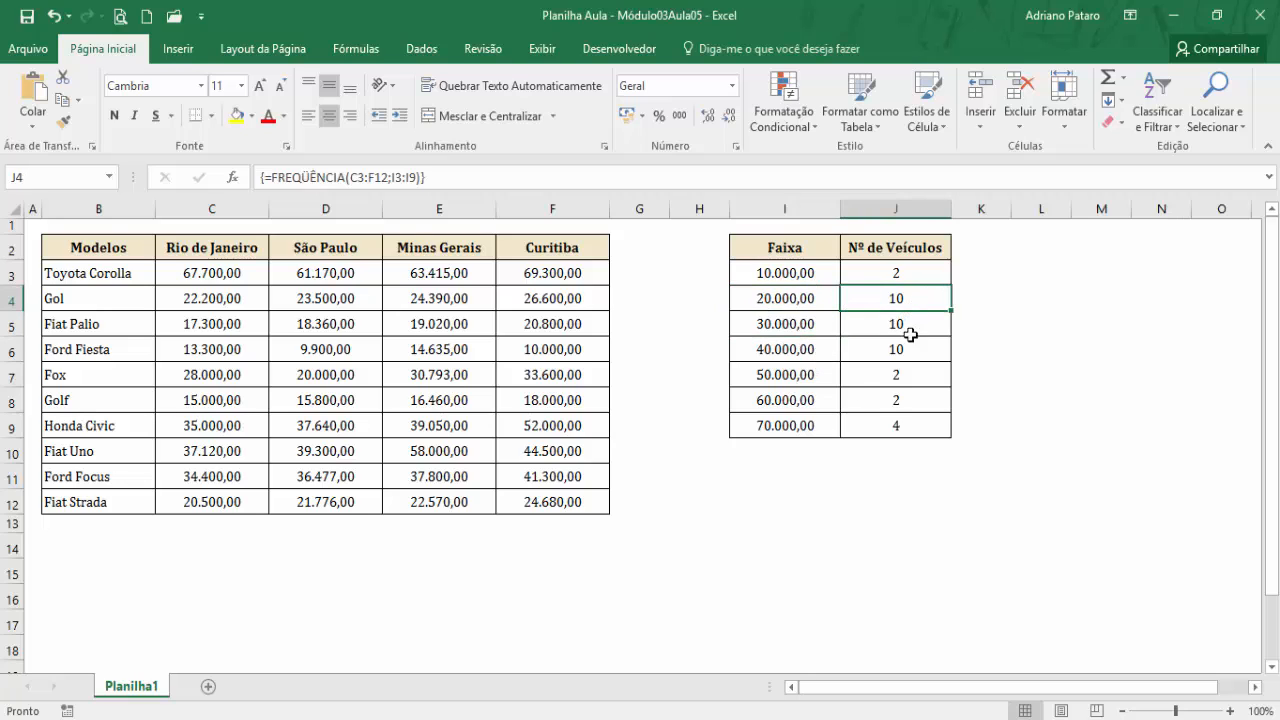
# Set the Ford Focus price for São Paulo to 28000
pyautogui.click(337, 481)
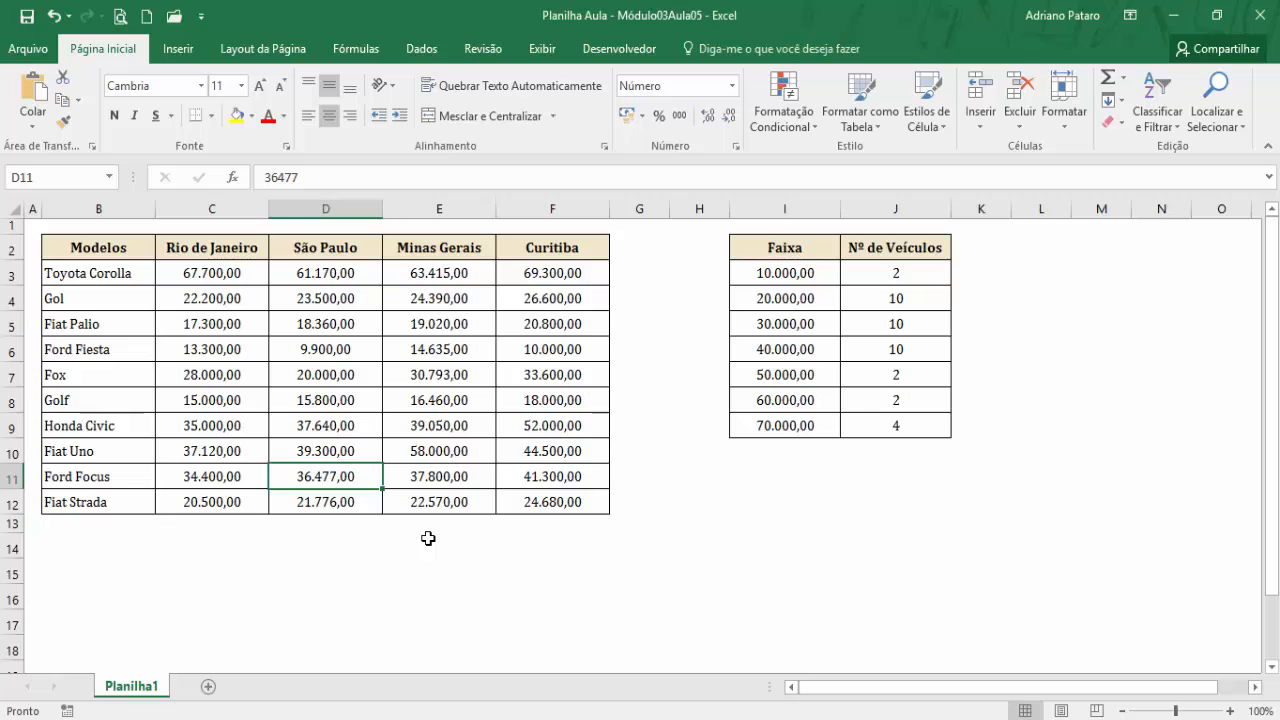
pyautogui.write('28')
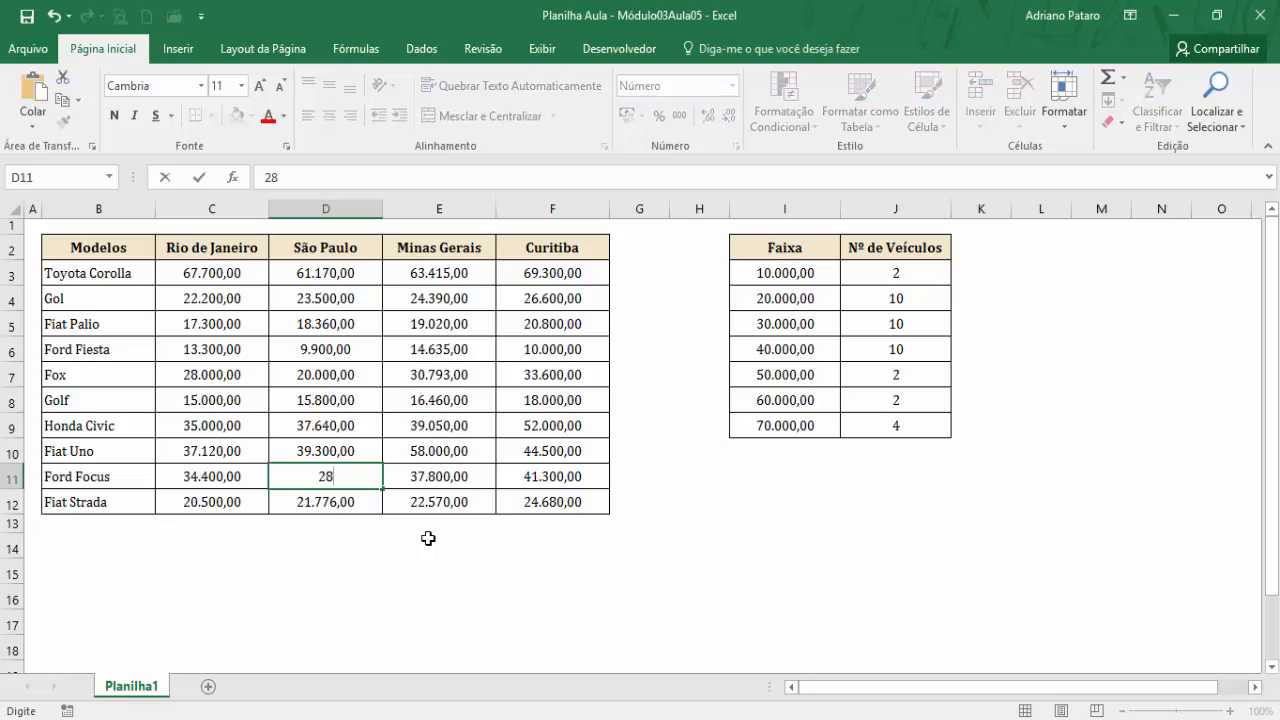
pyautogui.write('000')
pyautogui.press('Return')
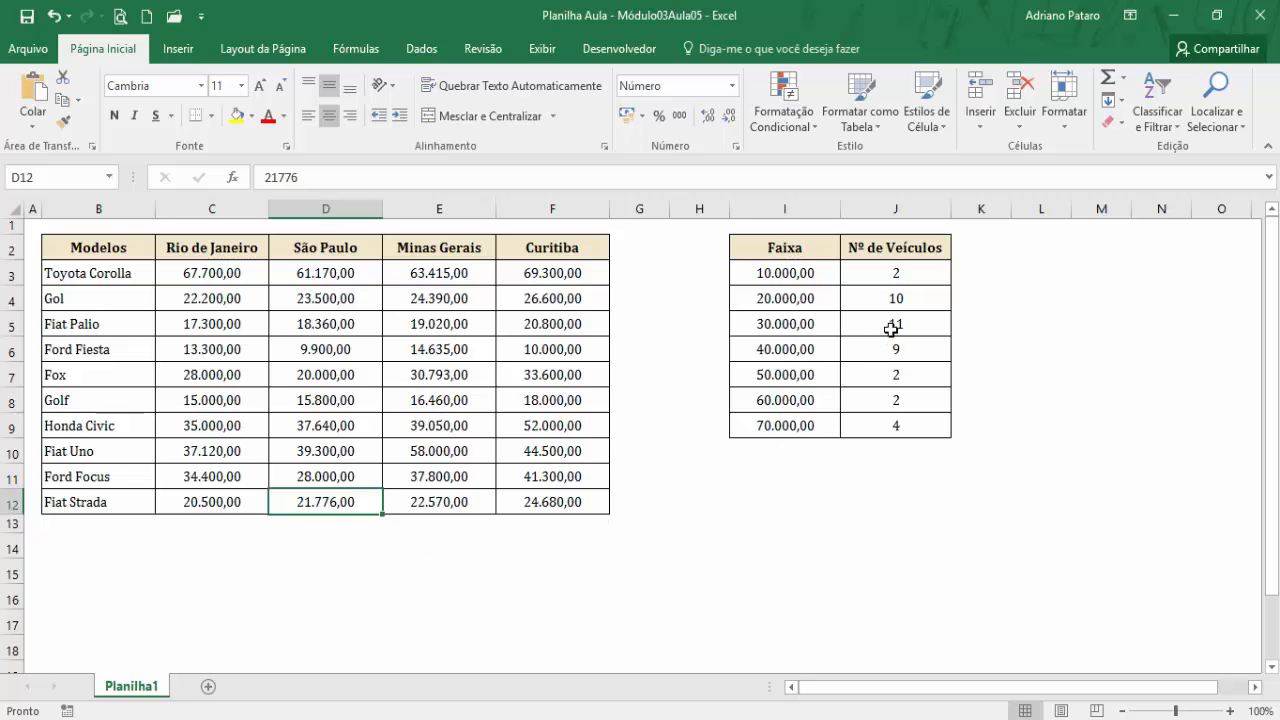
# Check the vehicle counts for the 30.000,00 and 40.000,00 limits and review the array results in J3:J9
pyautogui.click(825, 323)
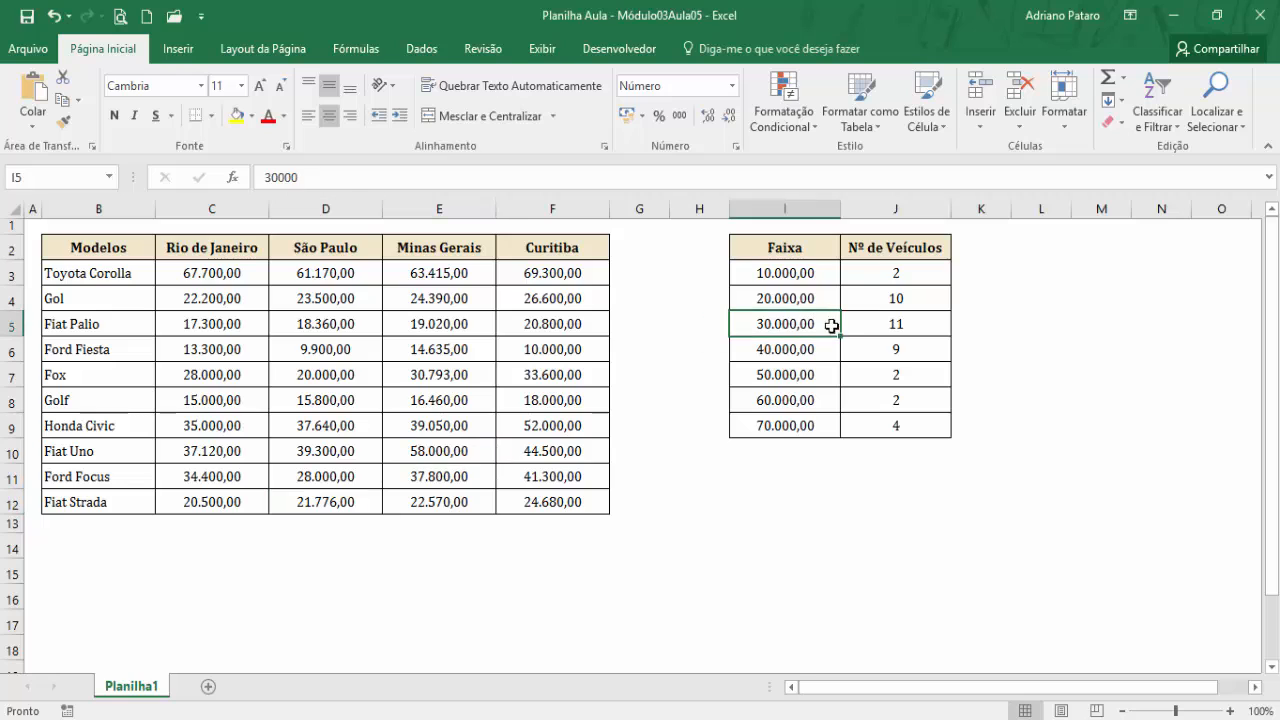
pyautogui.click(882, 326)
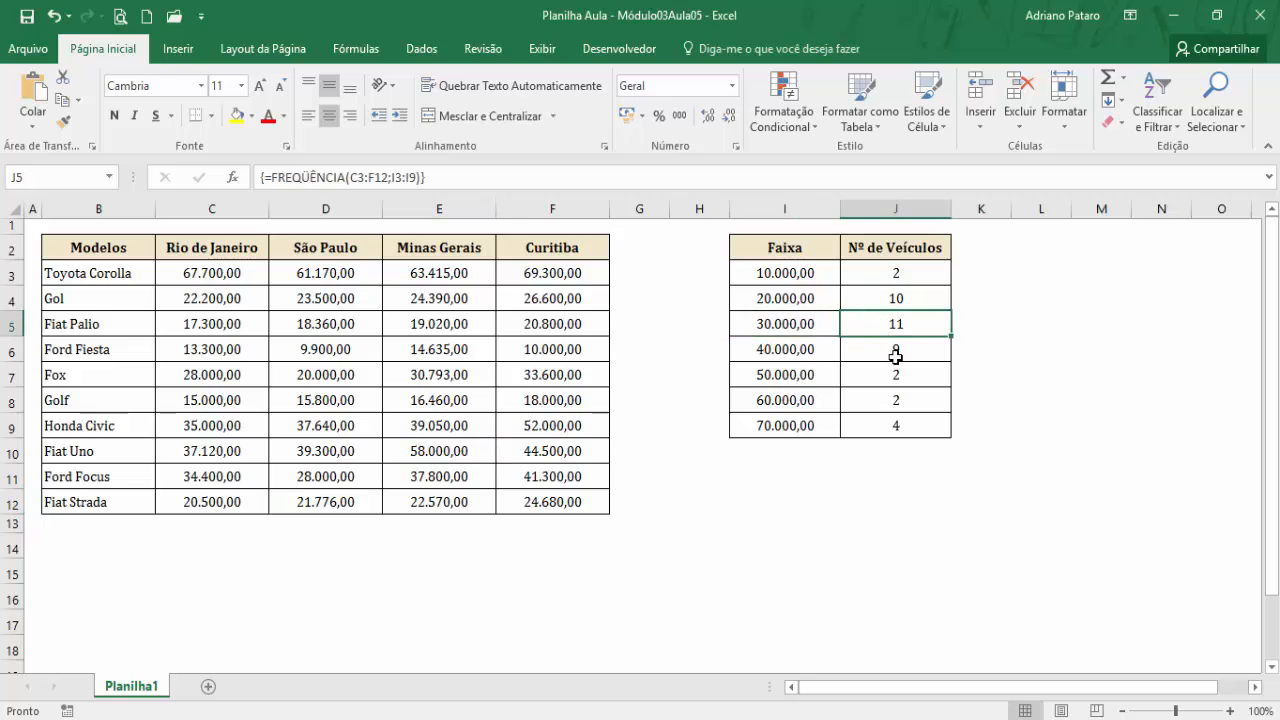
pyautogui.click(810, 352)
pyautogui.click(877, 349)
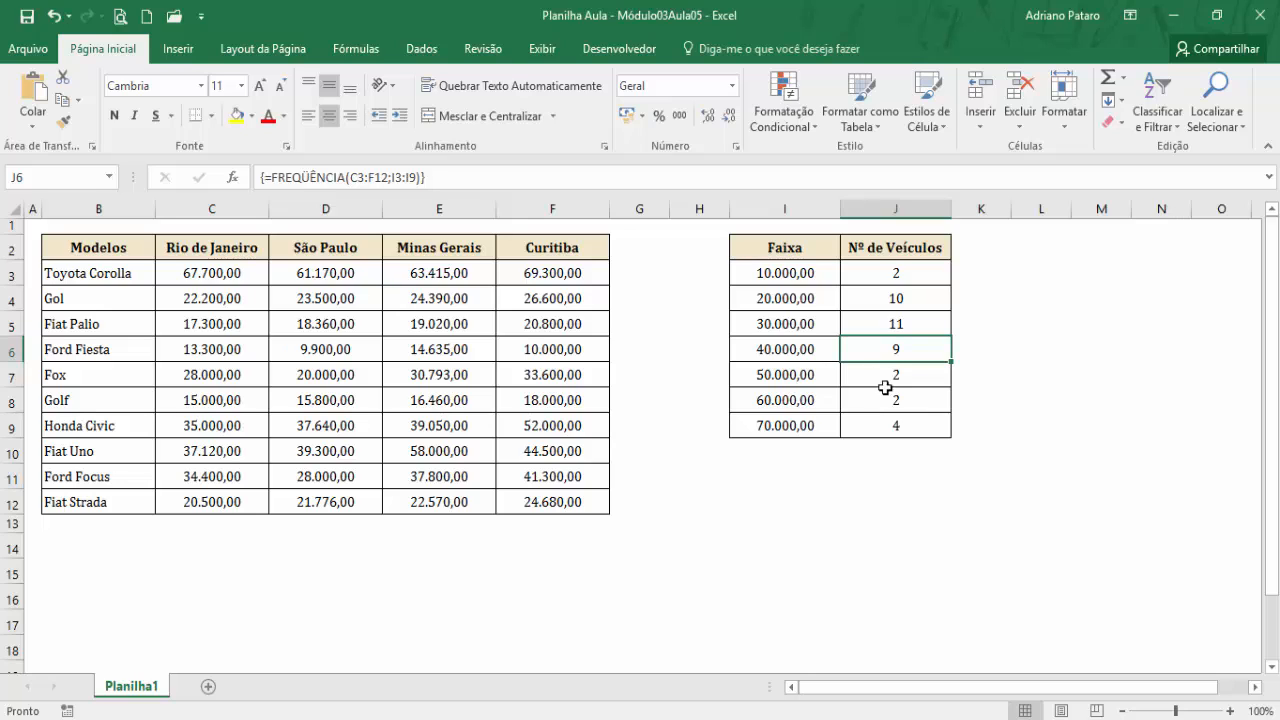
pyautogui.moveTo(873, 270); pyautogui.dragTo(880, 417)
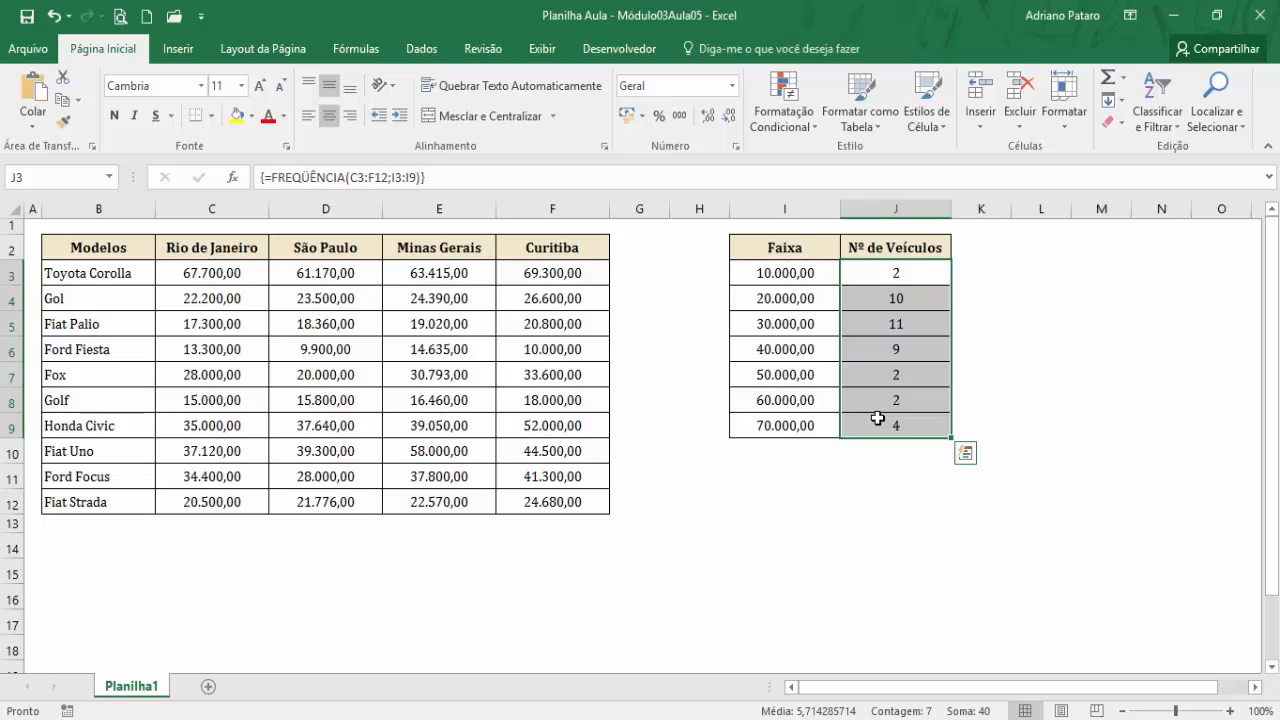
pyautogui.moveTo(880, 277); pyautogui.dragTo(874, 306)
pyautogui.click(885, 395)
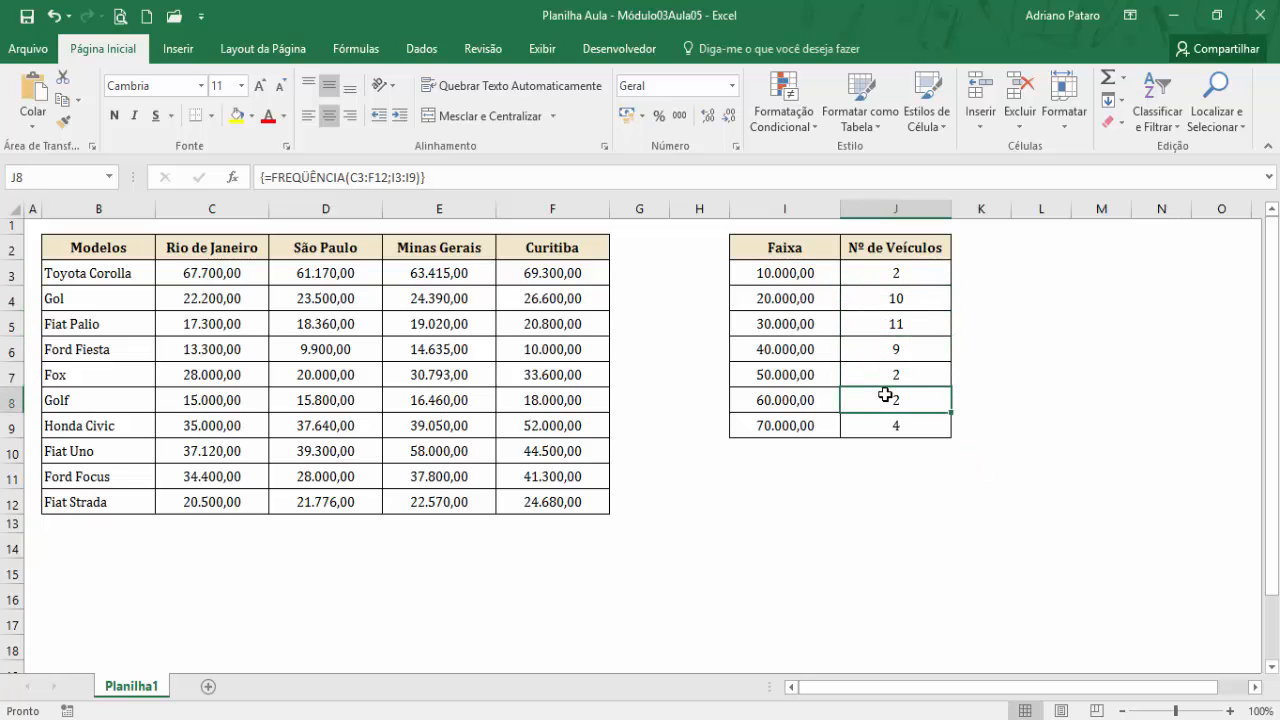